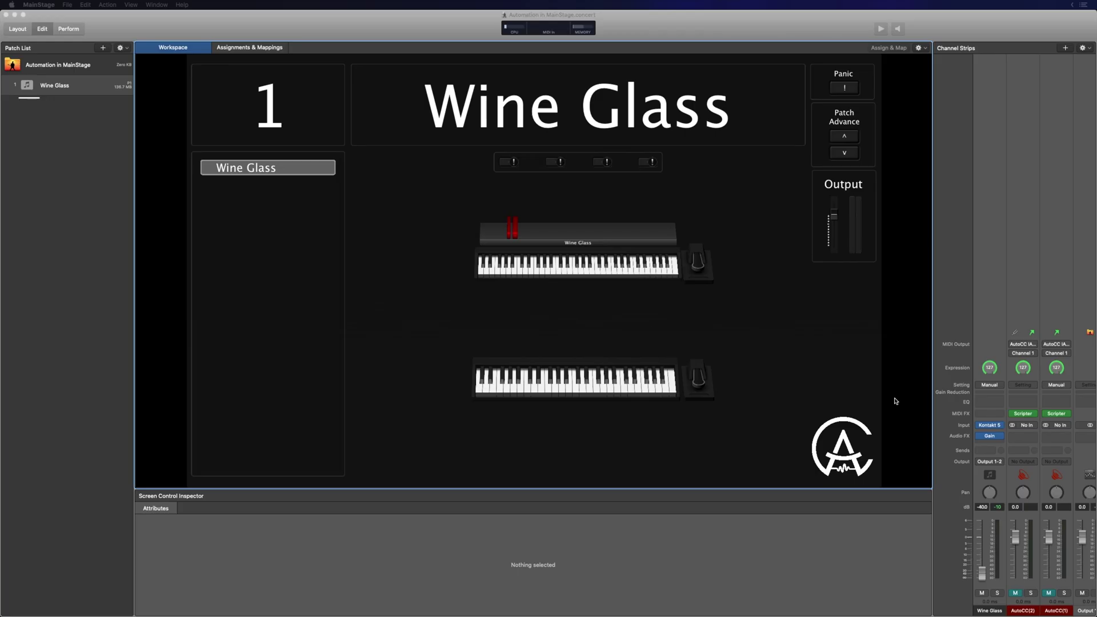
Step: Check the Wine Glass Kontakt instrument, then drag the Scripter slot between the AutoCC strips
{"action": "left_click", "coordinate": [989, 425]}
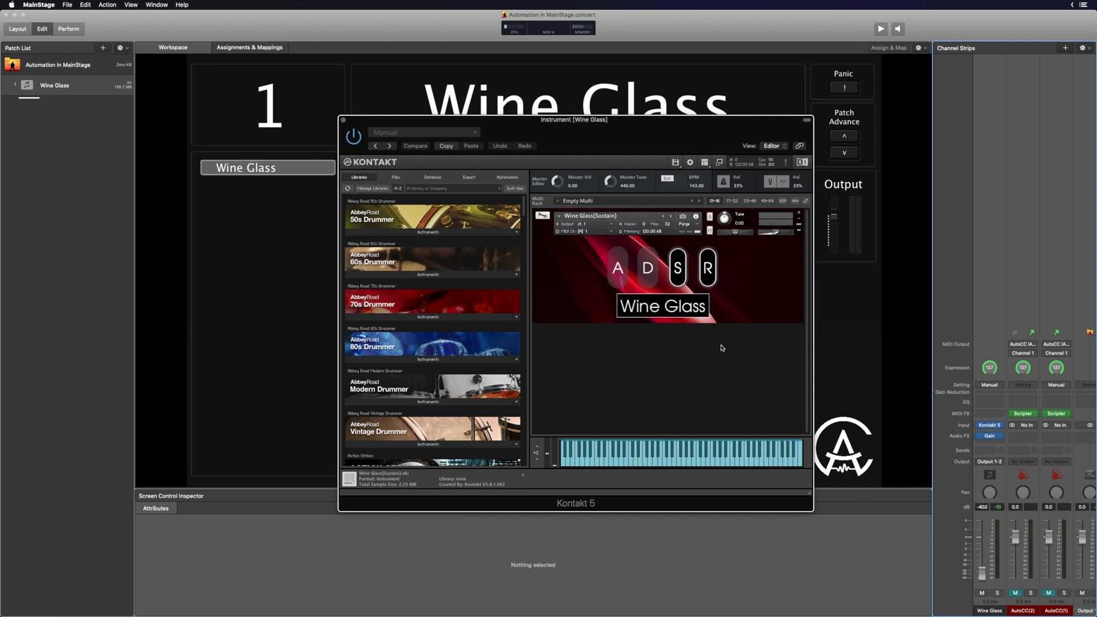
{"action": "key", "text": "super+w"}
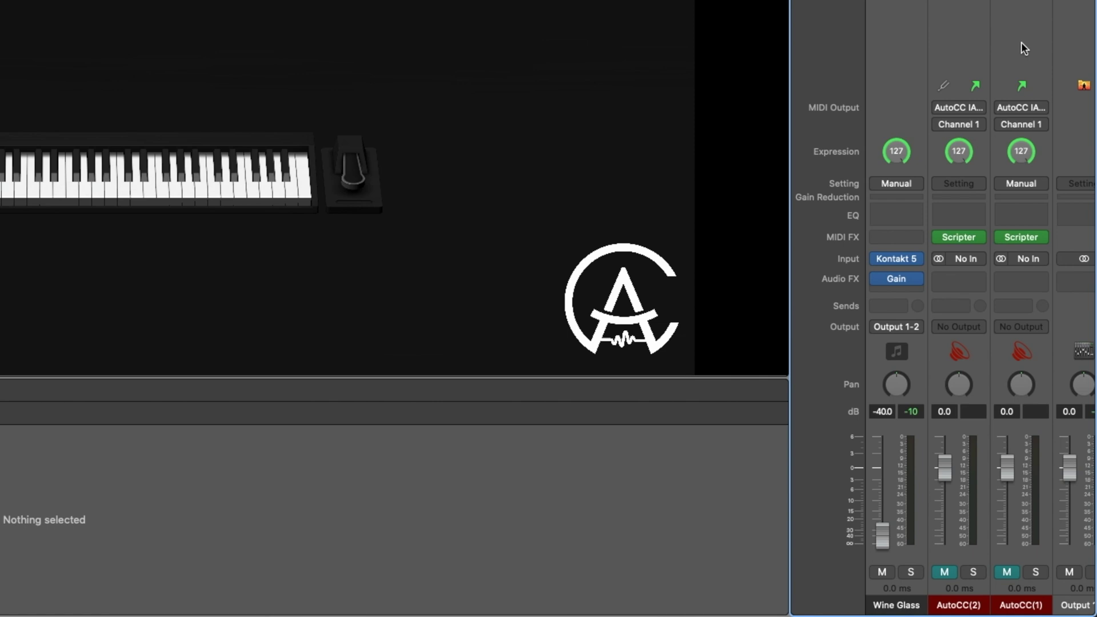
{"action": "left_click_drag", "start_coordinate": [1015, 237], "coordinate": [961, 250]}
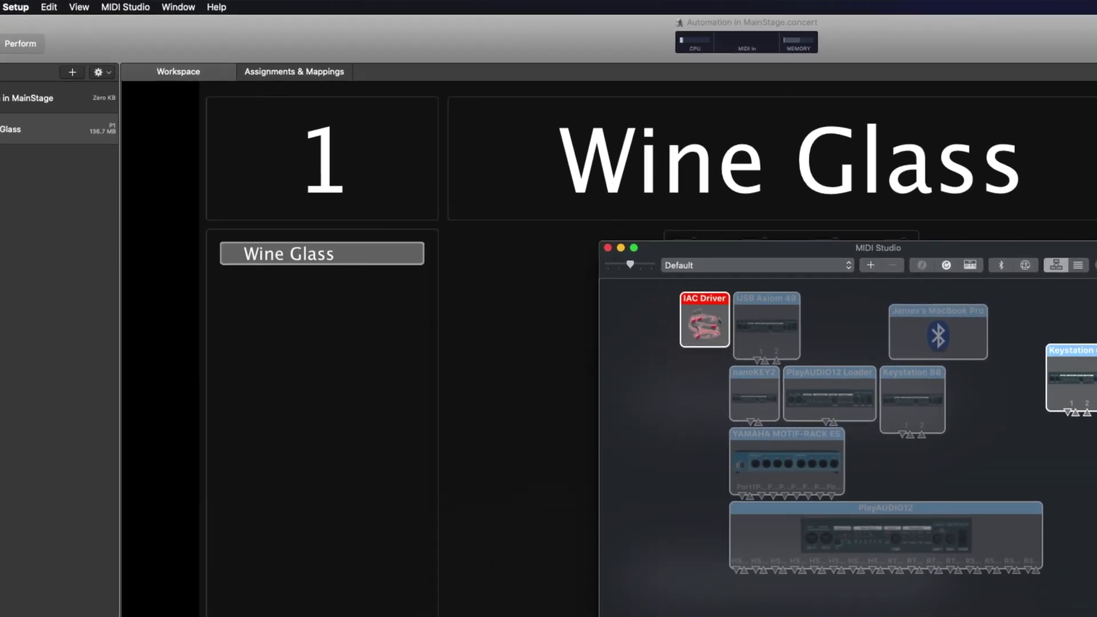
Step: Review the IAC Driver's Ports list, Bus 1 through Bus 4, in its properties
{"action": "double_click", "coordinate": [715, 328]}
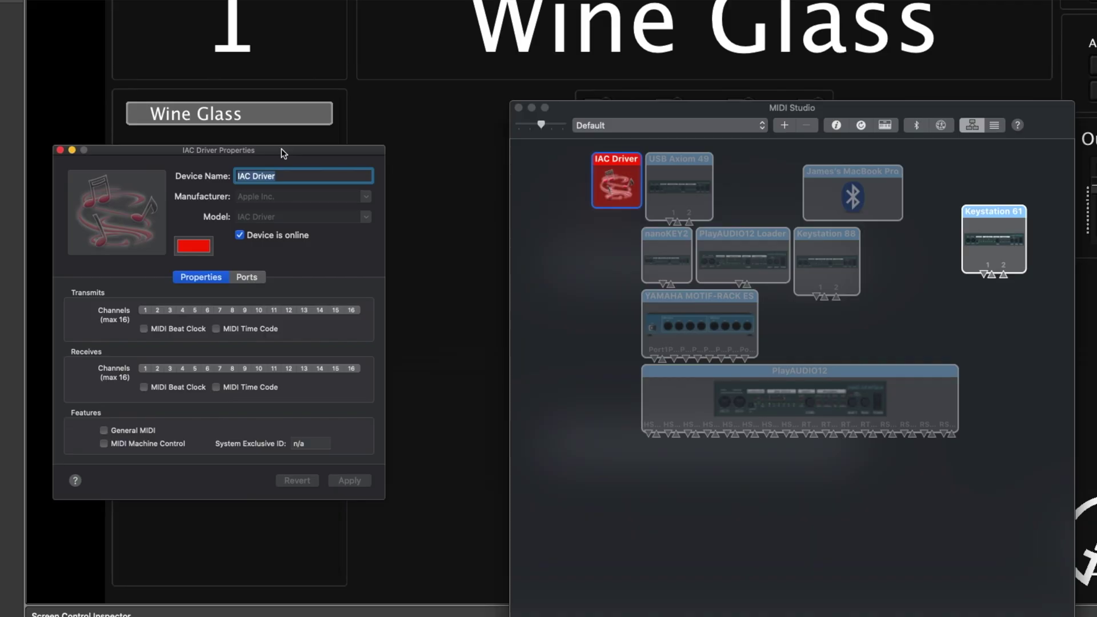
{"action": "left_click", "coordinate": [249, 276]}
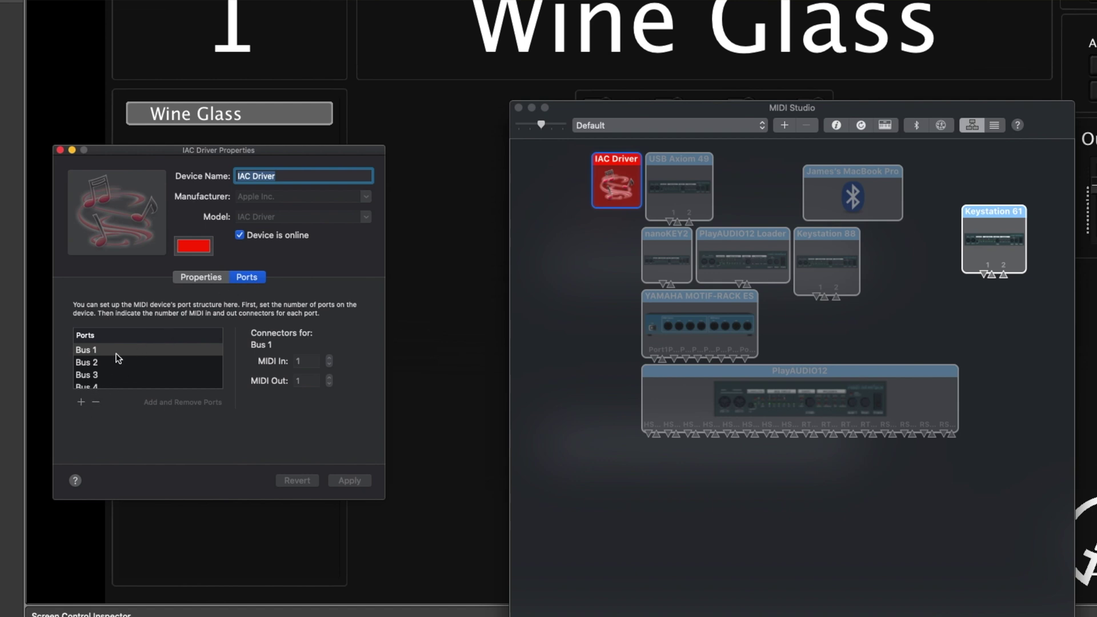
{"action": "scroll", "coordinate": [117, 358], "scroll_direction": "down", "scroll_amount": 10}
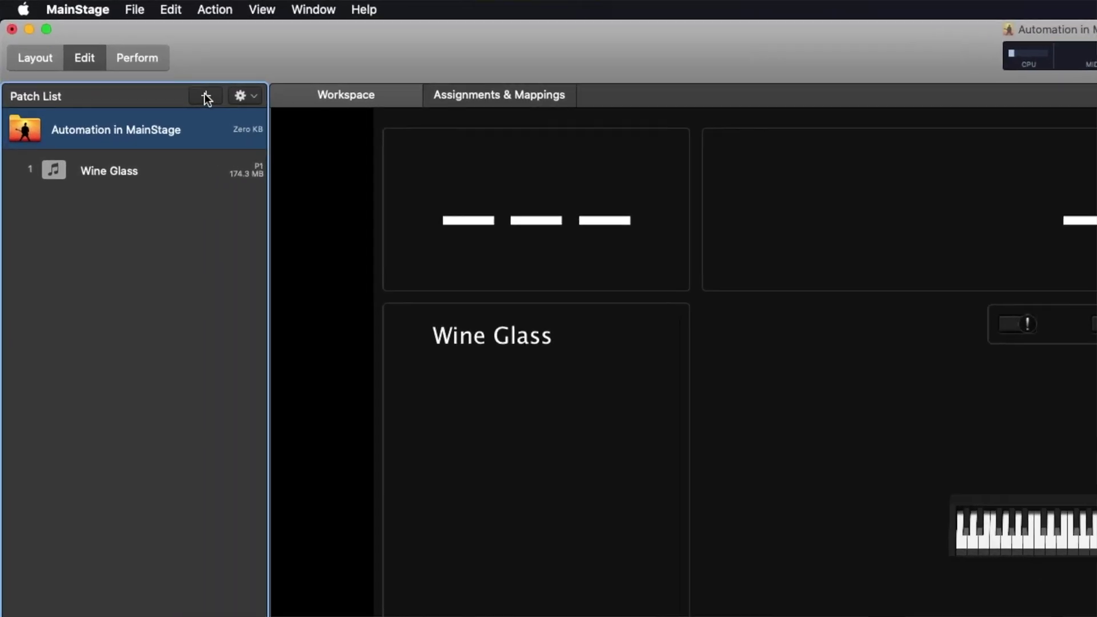
Step: Add a new patch with an External MIDI strip sending to AutoCC IAC Driver Channel 1, No Output
{"action": "left_click", "coordinate": [204, 95]}
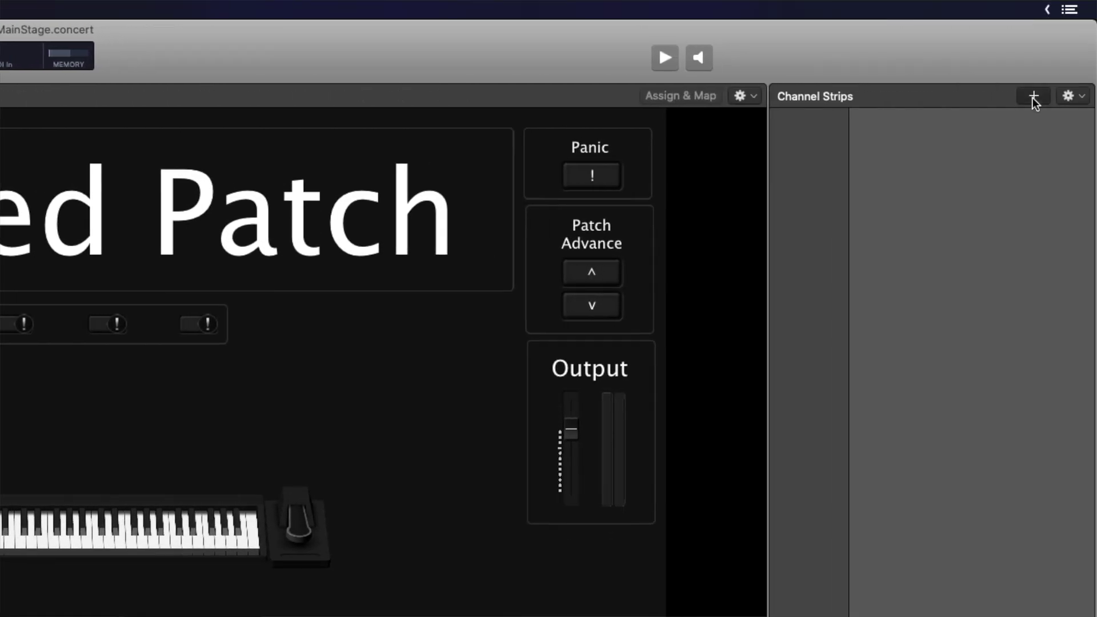
{"action": "left_click", "coordinate": [1032, 98]}
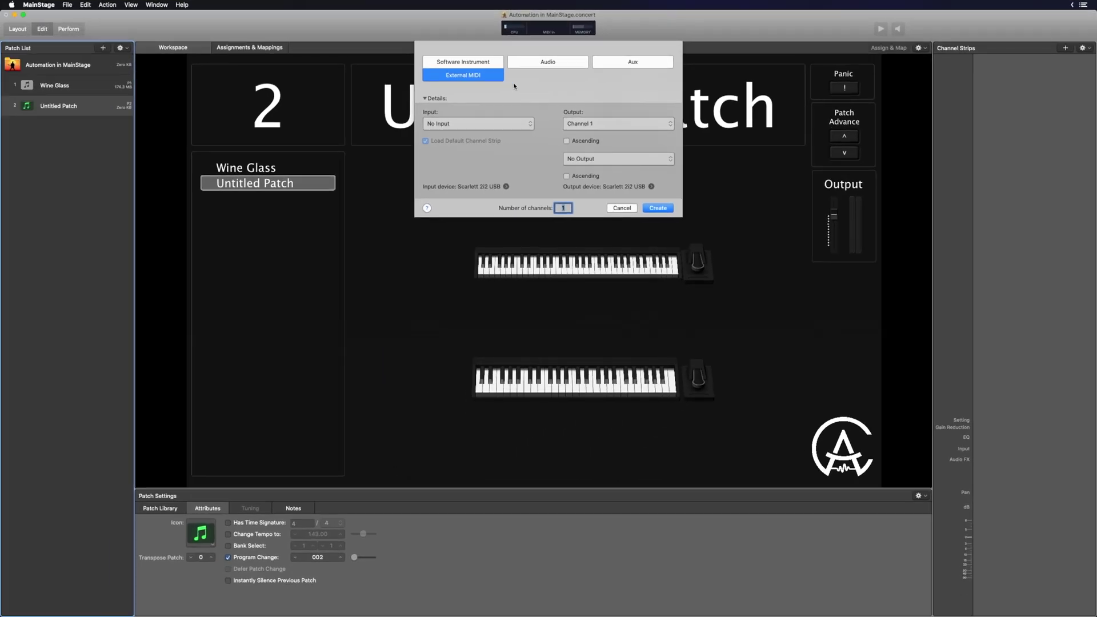
{"action": "left_click", "coordinate": [609, 124]}
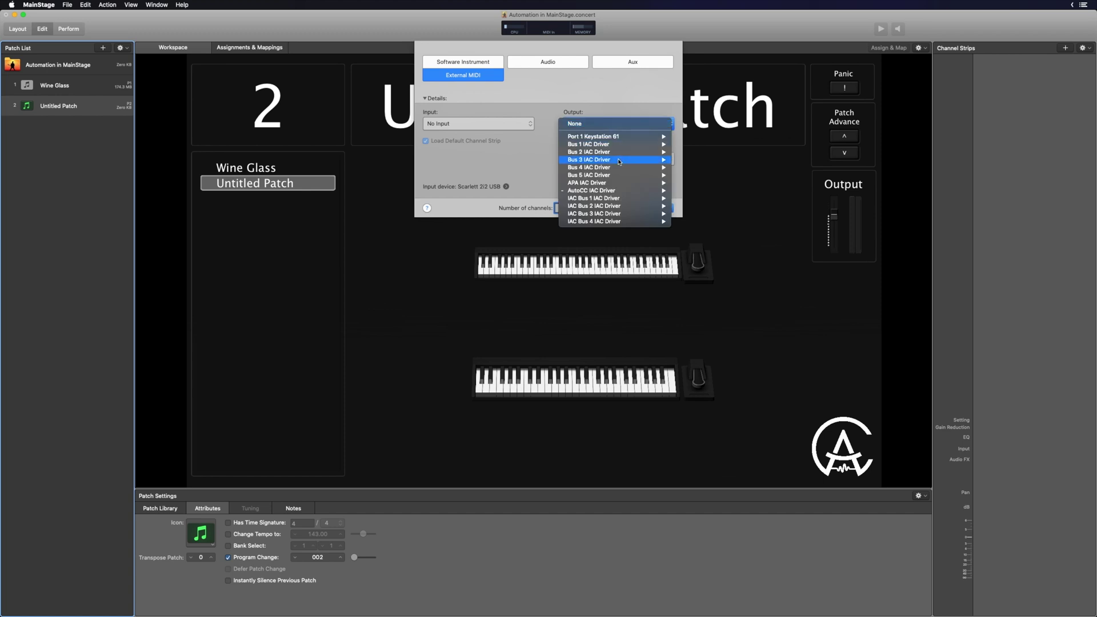
{"action": "mouse_move", "coordinate": [619, 192]}
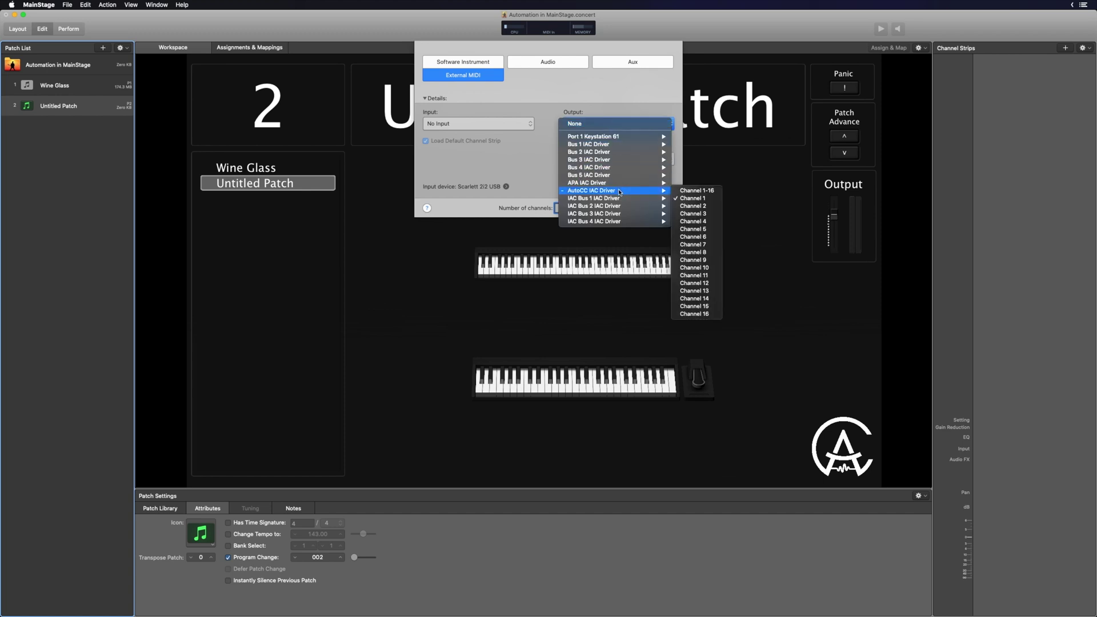
{"action": "left_click", "coordinate": [697, 199]}
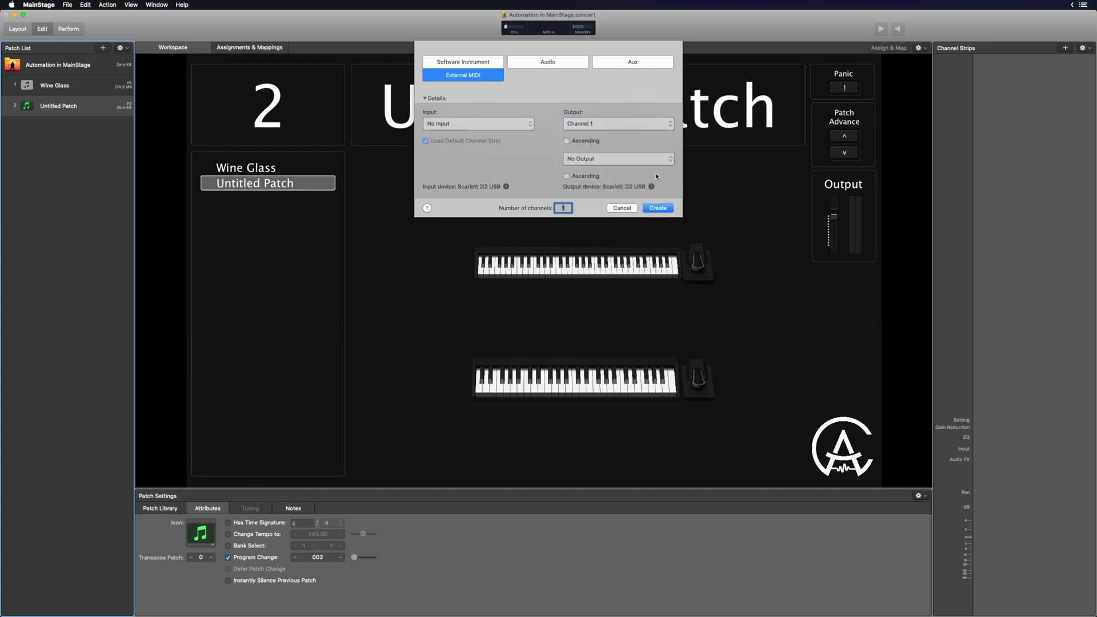
{"action": "left_click", "coordinate": [610, 160]}
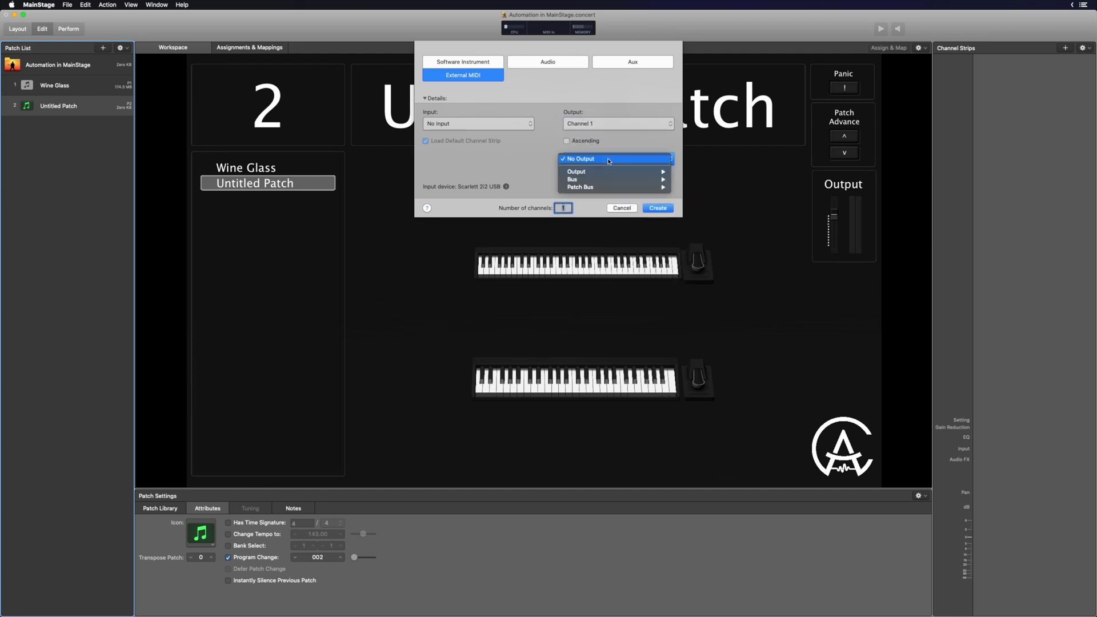
{"action": "left_click", "coordinate": [605, 160]}
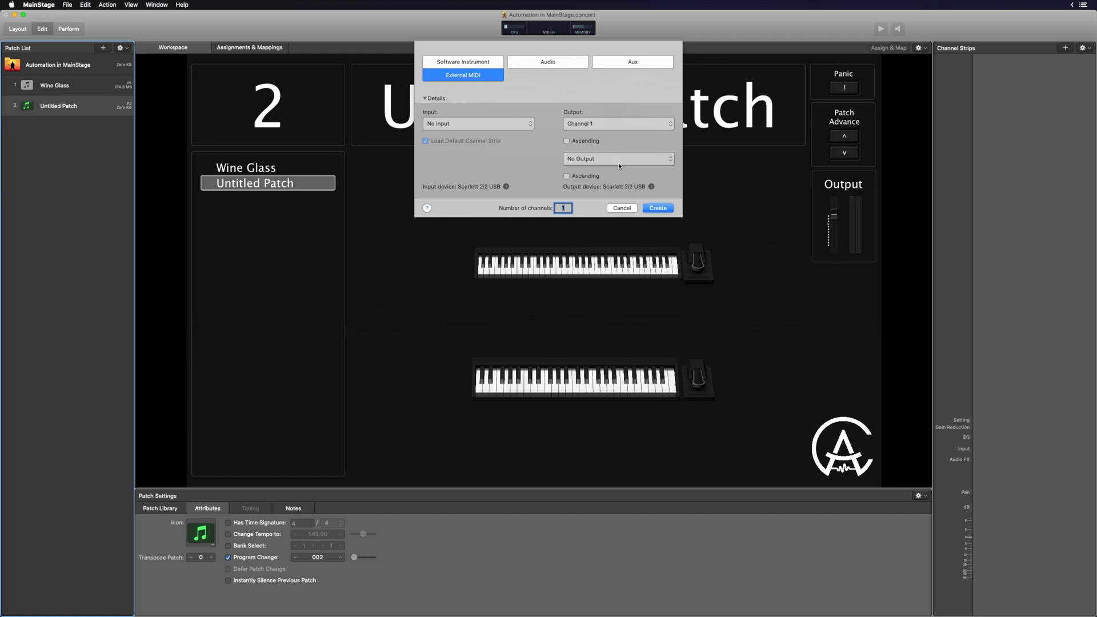
{"action": "left_click", "coordinate": [656, 209]}
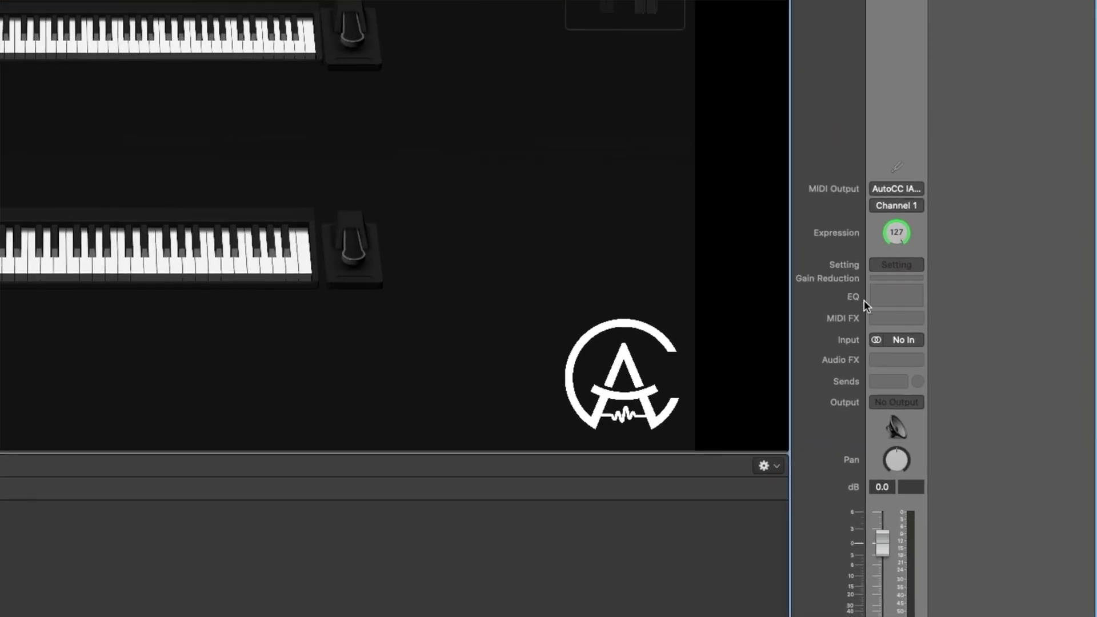
Step: Insert a Scripter MIDI effect on the new strip and load the 441K AutoCC preset
{"action": "left_click", "coordinate": [890, 318]}
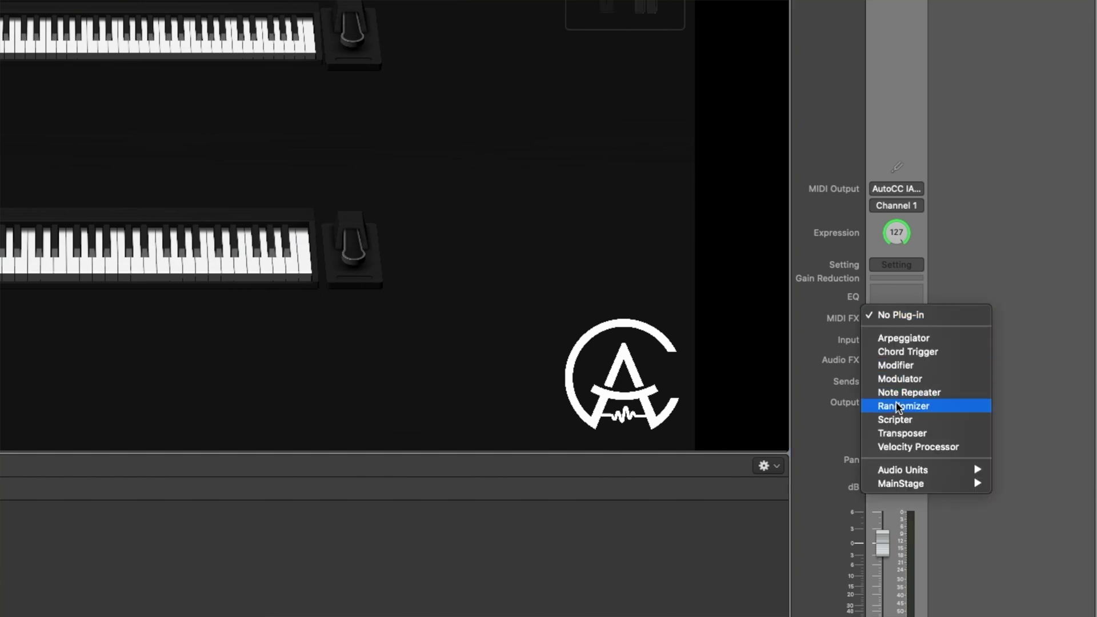
{"action": "left_click", "coordinate": [900, 420]}
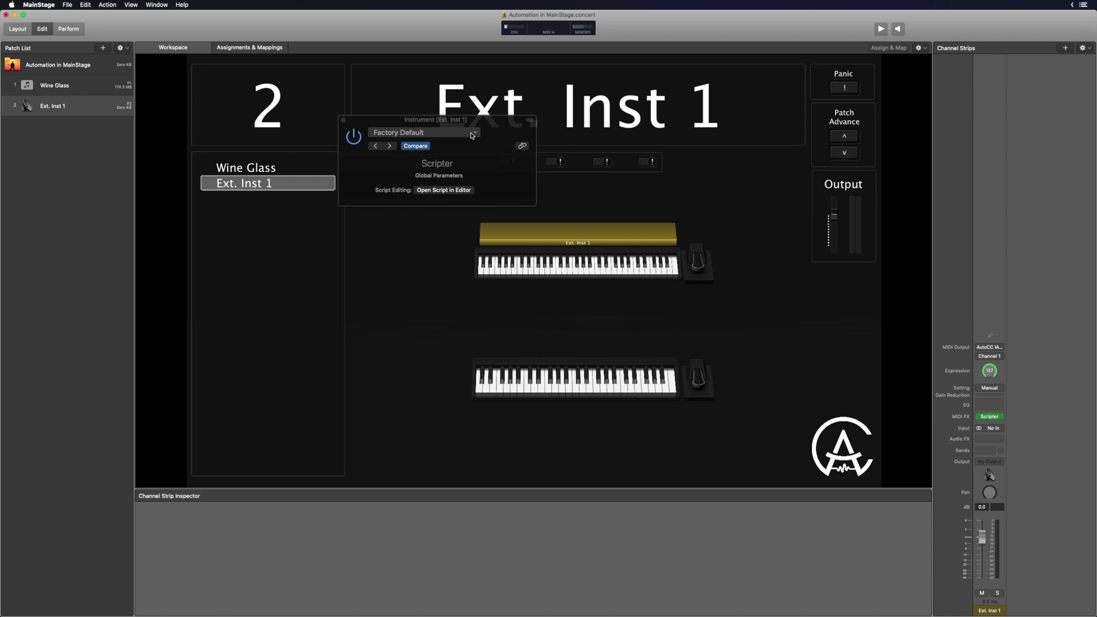
{"action": "left_click", "coordinate": [472, 136]}
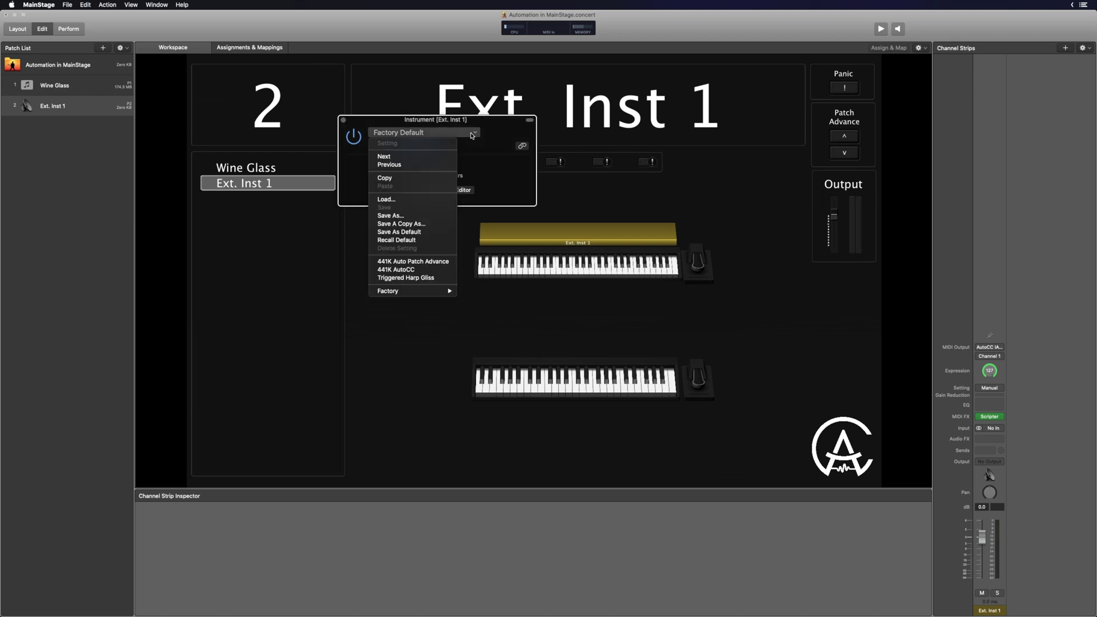
{"action": "left_click", "coordinate": [410, 269]}
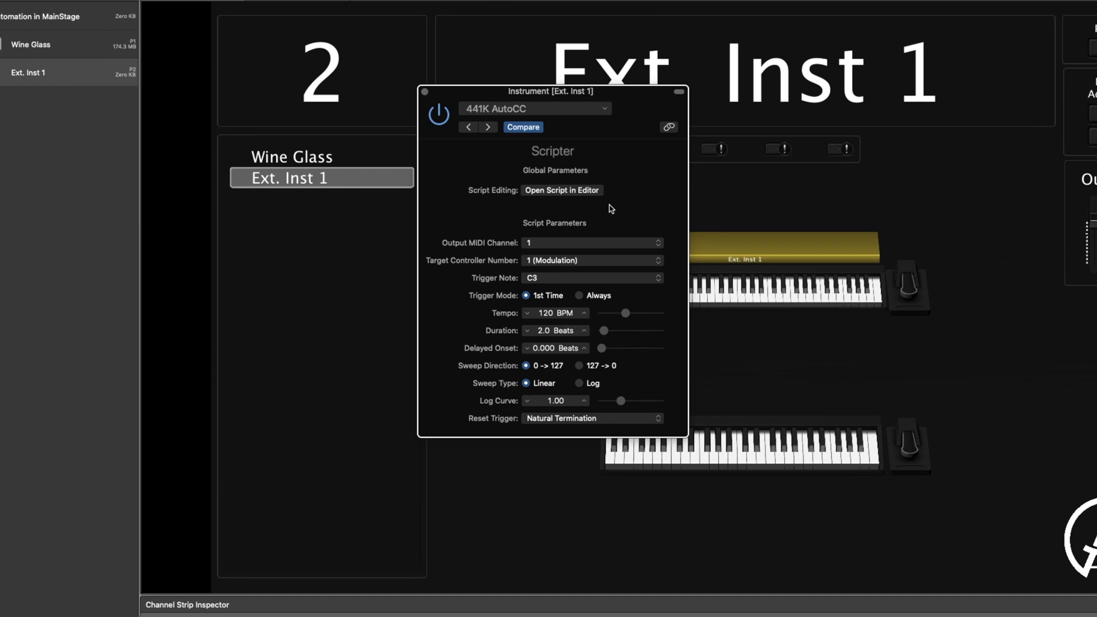
{"action": "left_click", "coordinate": [541, 245]}
Step: Keep MIDI channel 1, set Target Controller Number to 7 (Volume), and keep trigger note C3
{"action": "left_click", "coordinate": [542, 245]}
{"action": "left_click", "coordinate": [586, 263]}
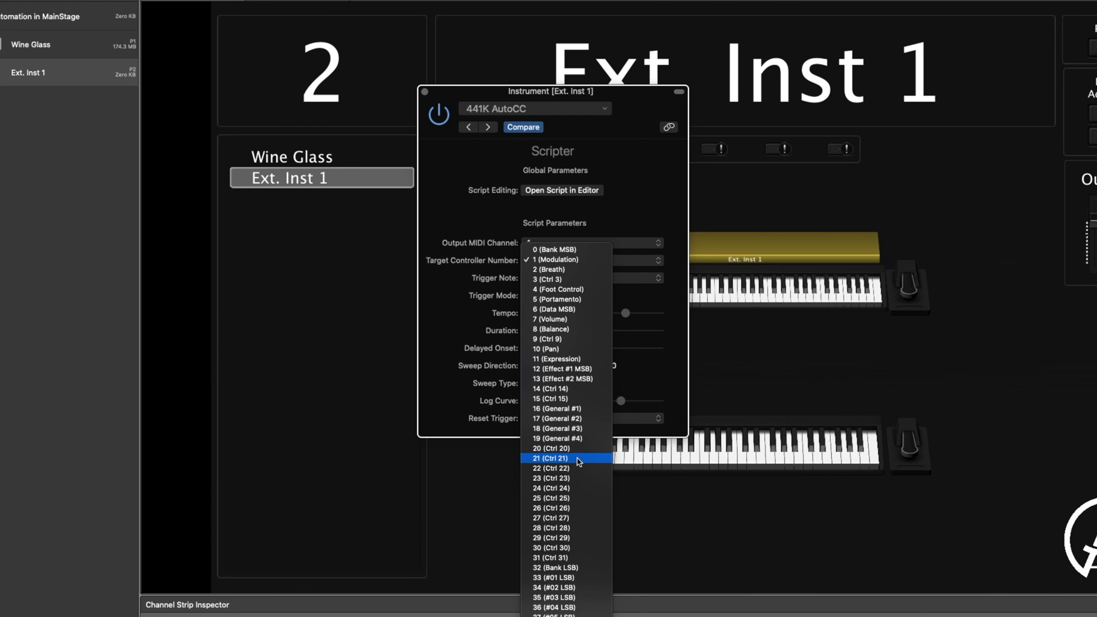
{"action": "scroll", "coordinate": [579, 462], "scroll_direction": "down", "scroll_amount": 10}
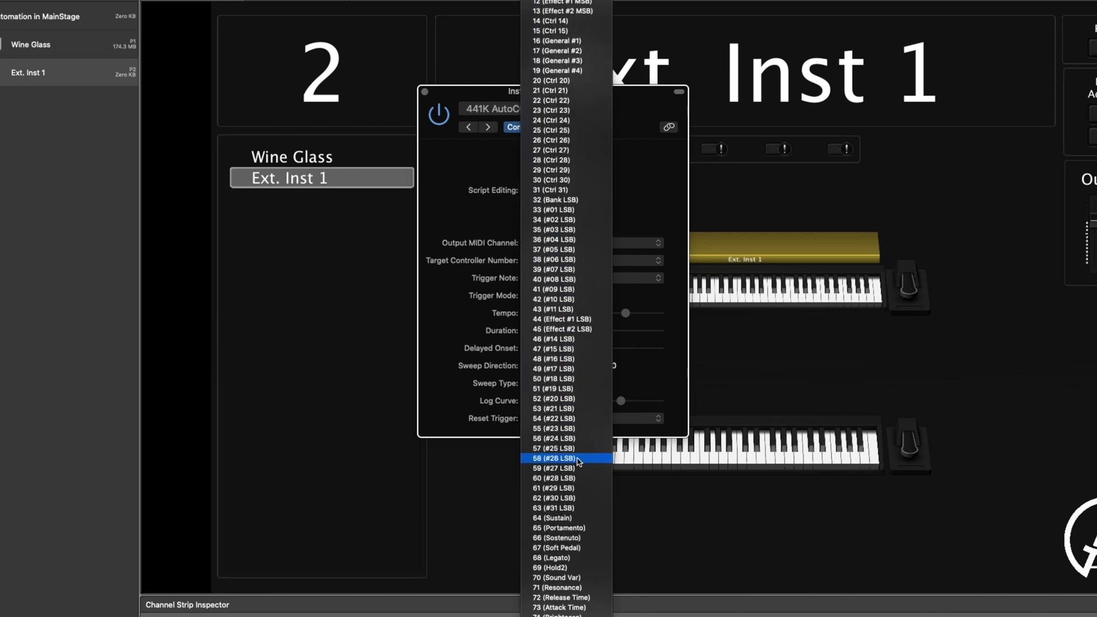
{"action": "scroll", "coordinate": [579, 461], "scroll_direction": "down", "scroll_amount": 1}
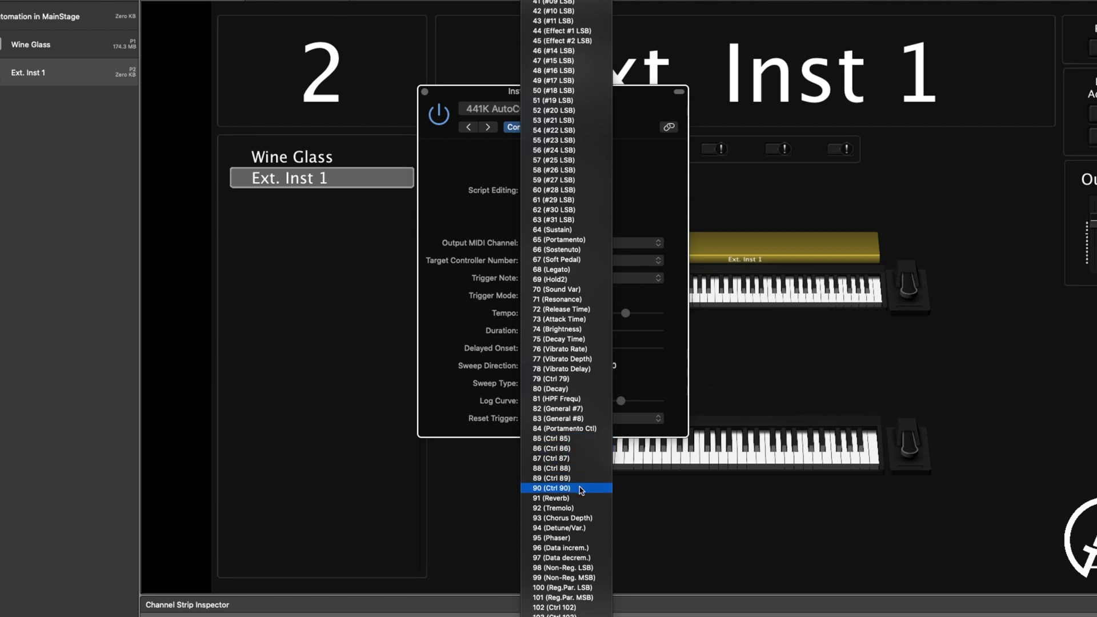
{"action": "scroll", "coordinate": [574, 438], "scroll_direction": "up", "scroll_amount": 1}
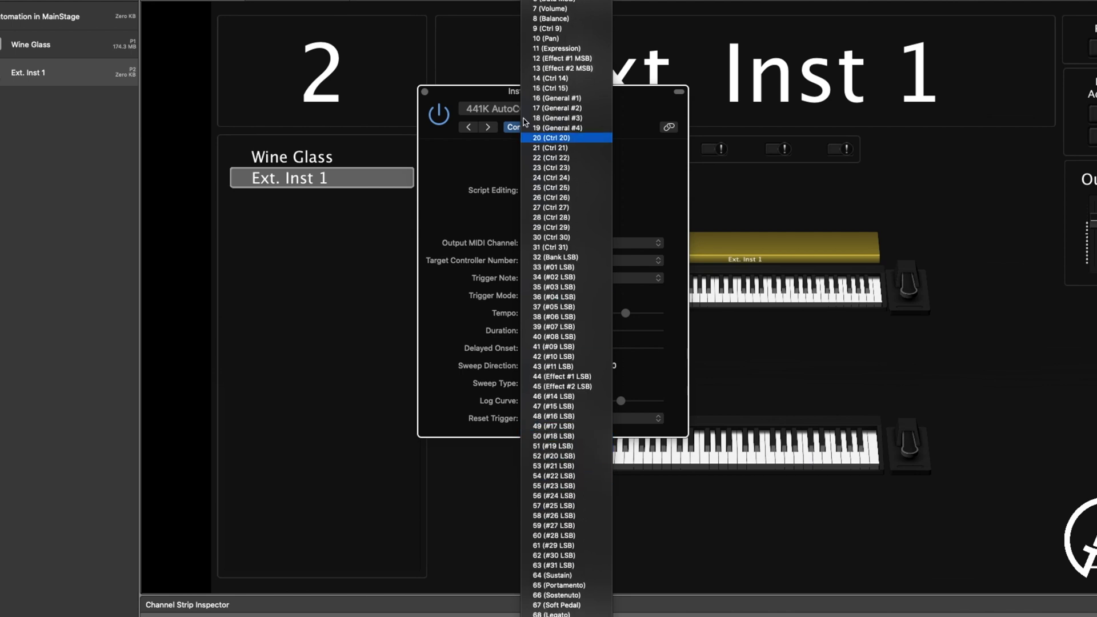
{"action": "left_click", "coordinate": [569, 9]}
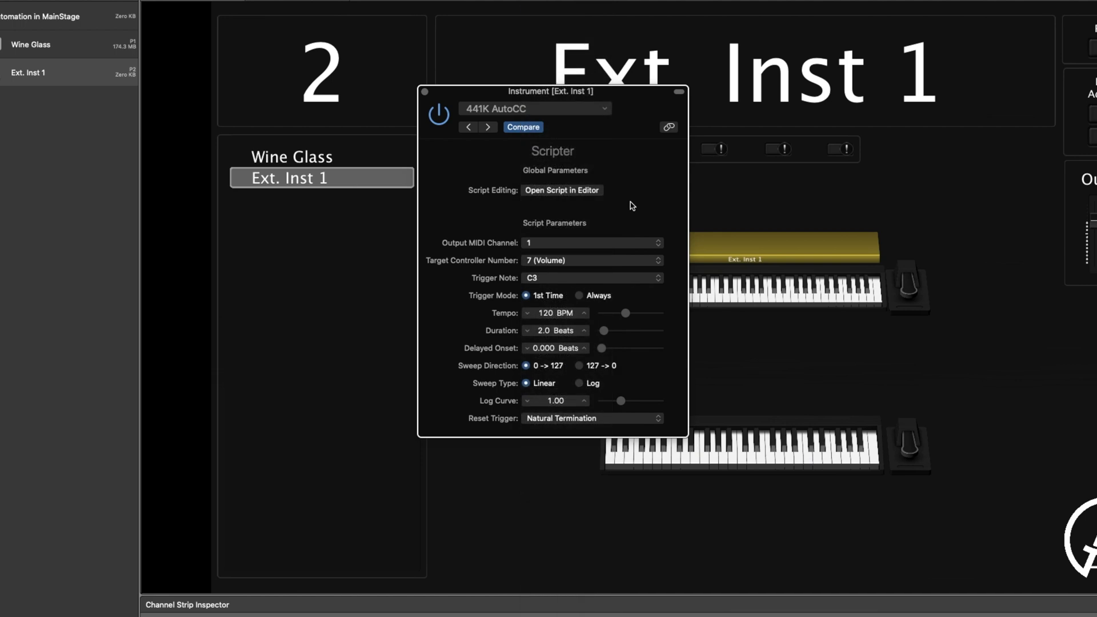
{"action": "left_click", "coordinate": [547, 283]}
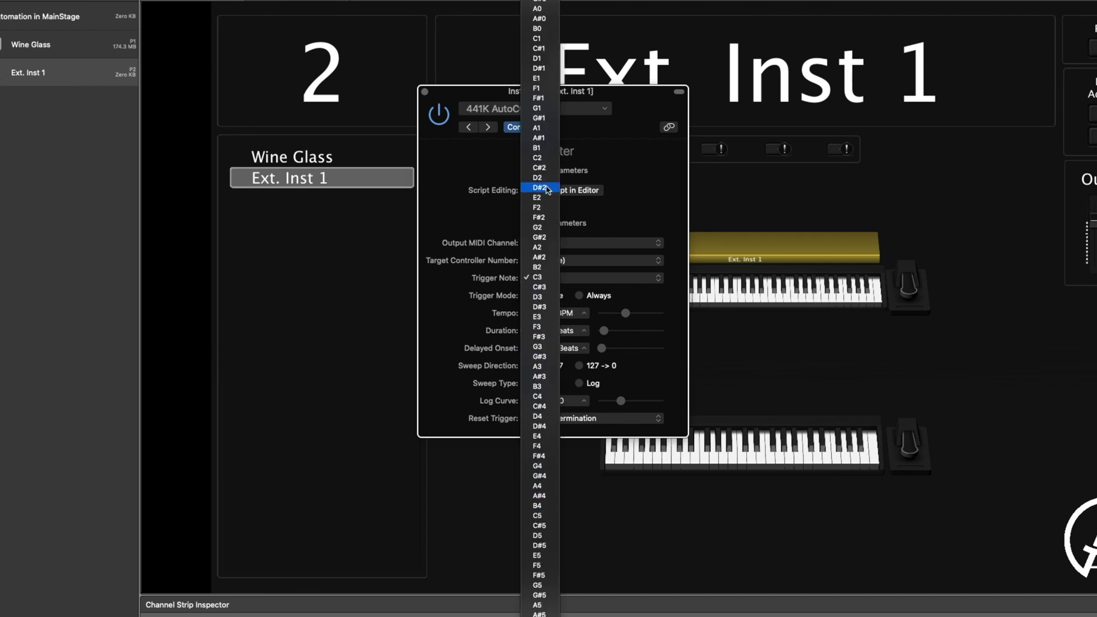
{"action": "left_click", "coordinate": [540, 278]}
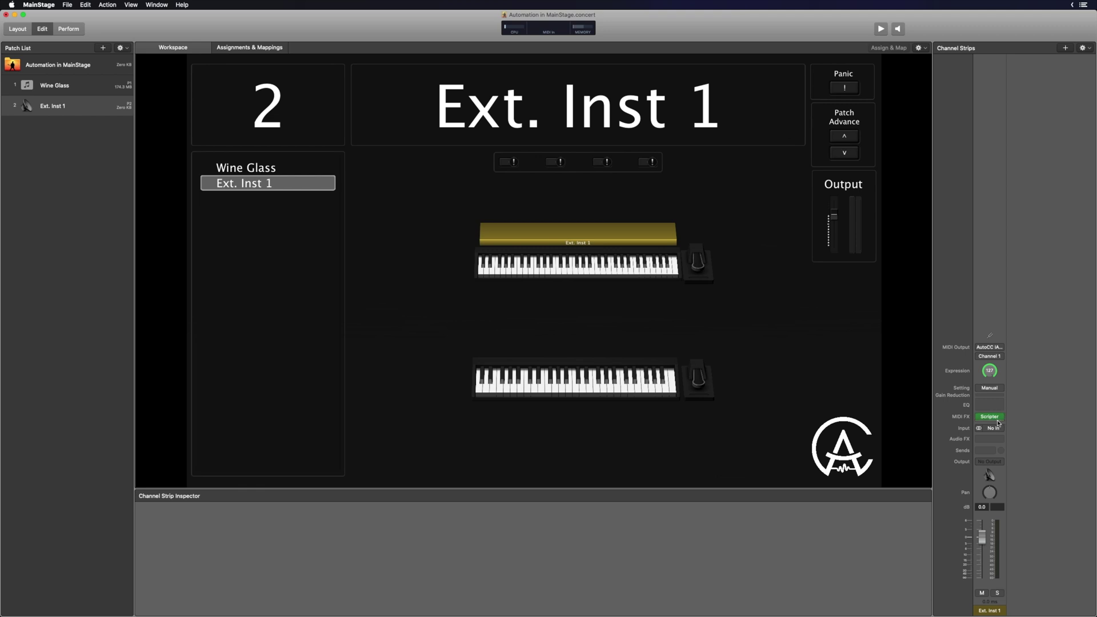
Step: Mute the external instrument strip and rename it AutoCC
{"action": "left_click", "coordinate": [982, 594]}
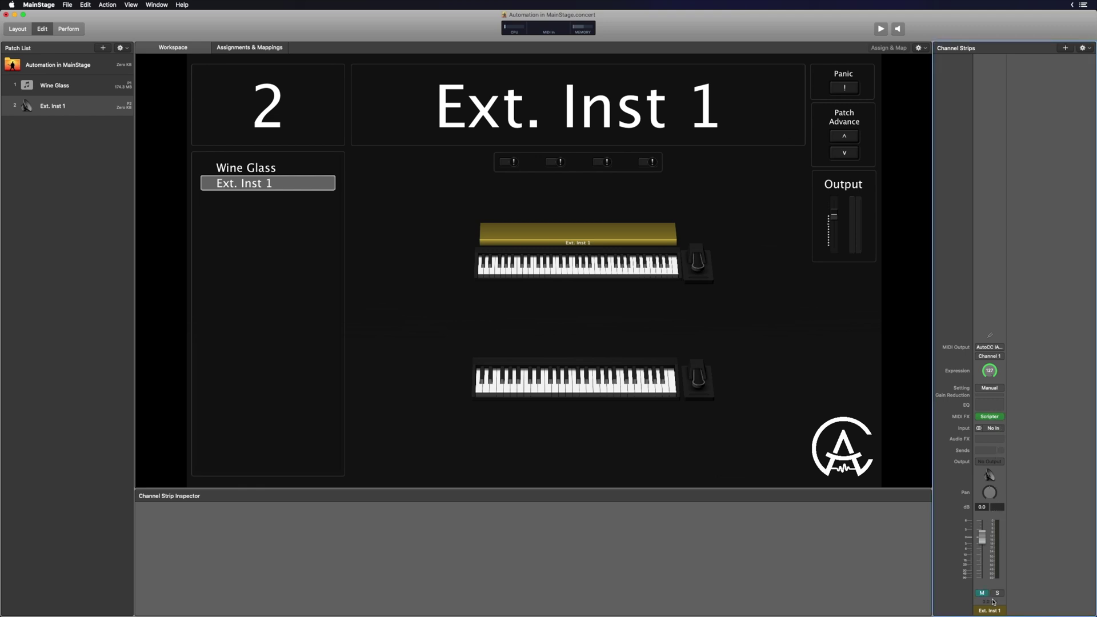
{"action": "left_click", "coordinate": [990, 611]}
{"action": "double_click", "coordinate": [990, 611]}
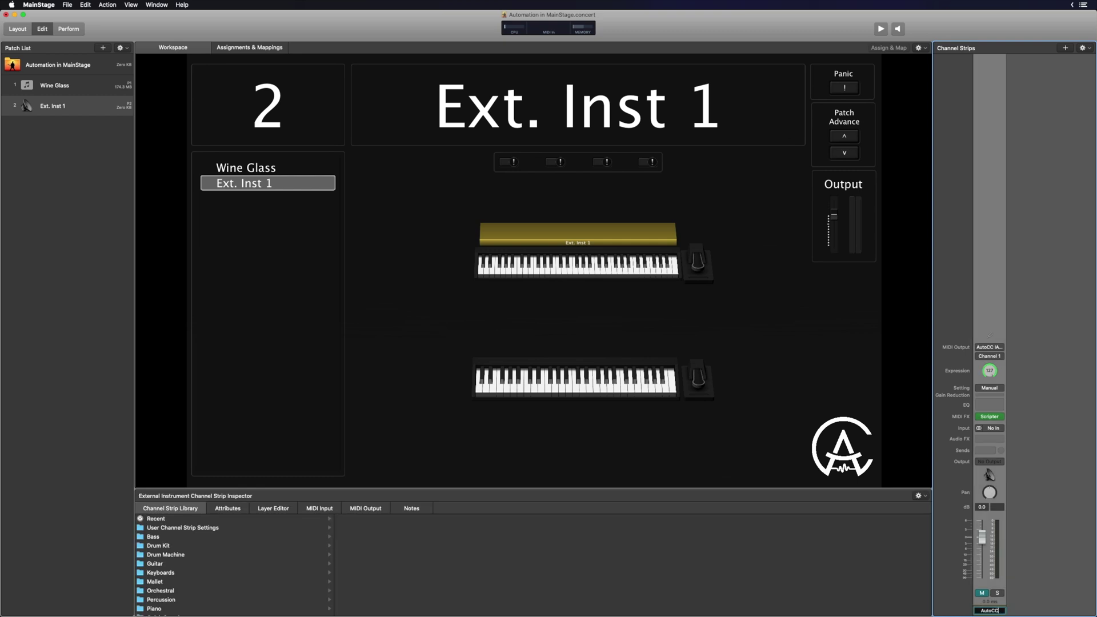
{"action": "type", "text": "AutoCC"}
{"action": "key", "text": "Return"}
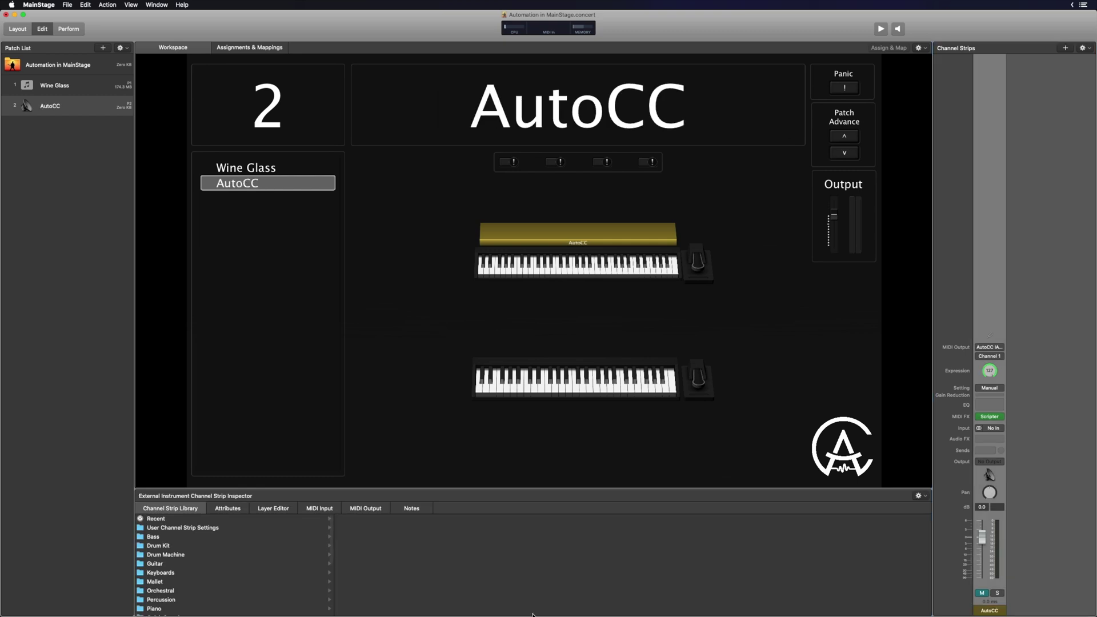
Step: Set the AutoCC strip's colour to red in its Attributes
{"action": "left_click", "coordinate": [228, 508]}
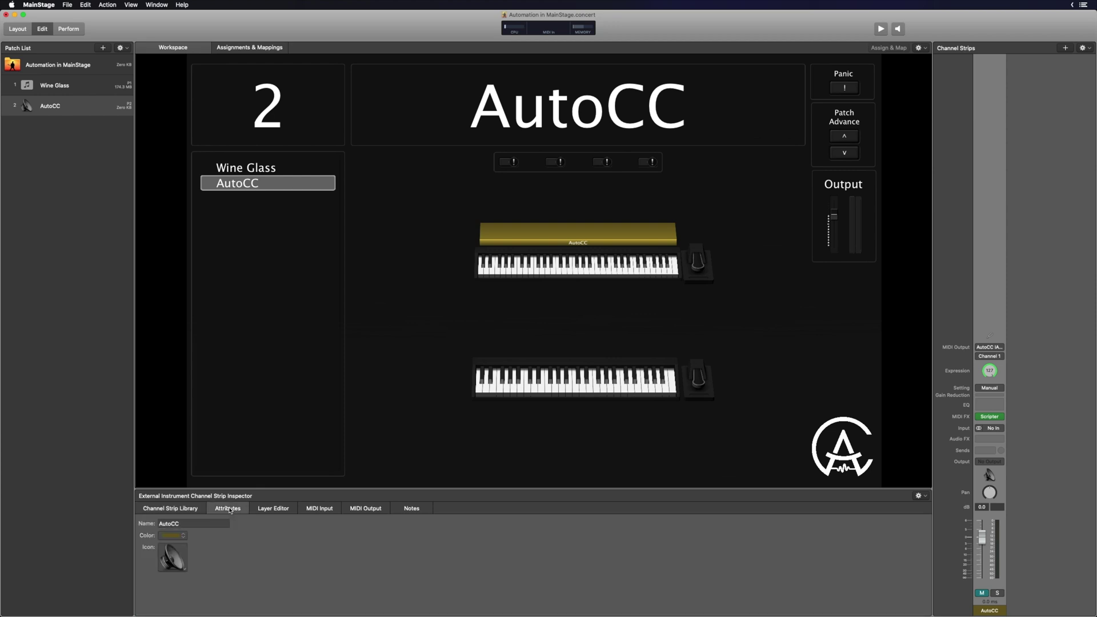
{"action": "left_click", "coordinate": [172, 537]}
{"action": "scroll", "coordinate": [185, 546], "scroll_direction": "down", "scroll_amount": 5}
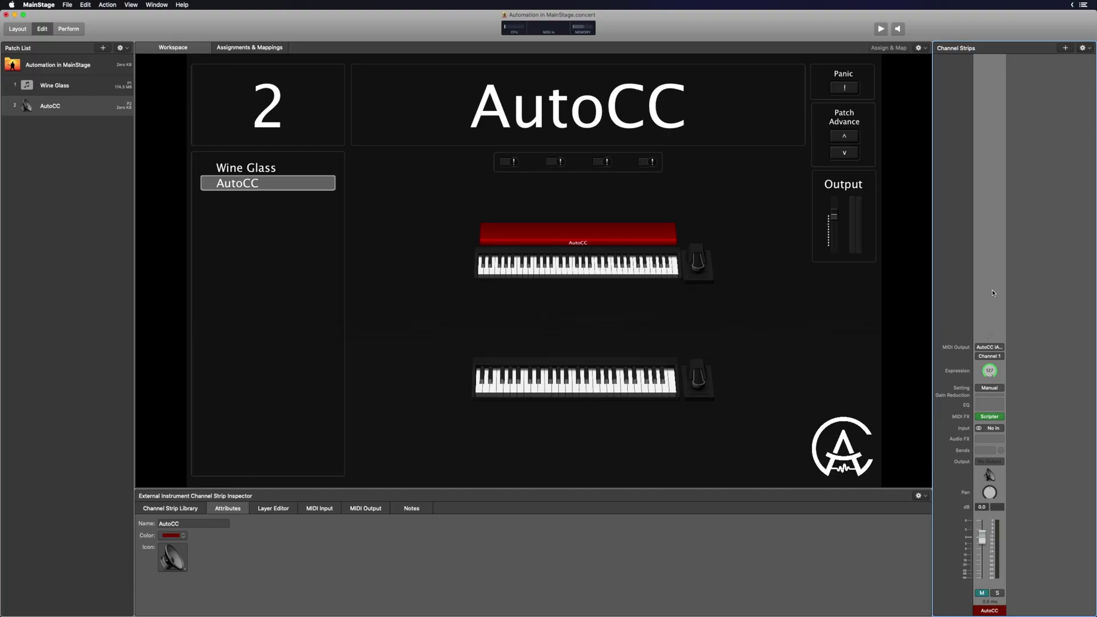
Step: Mark the AutoCC patch as Skip from the Patch List actions menu
{"action": "left_click", "coordinate": [83, 110]}
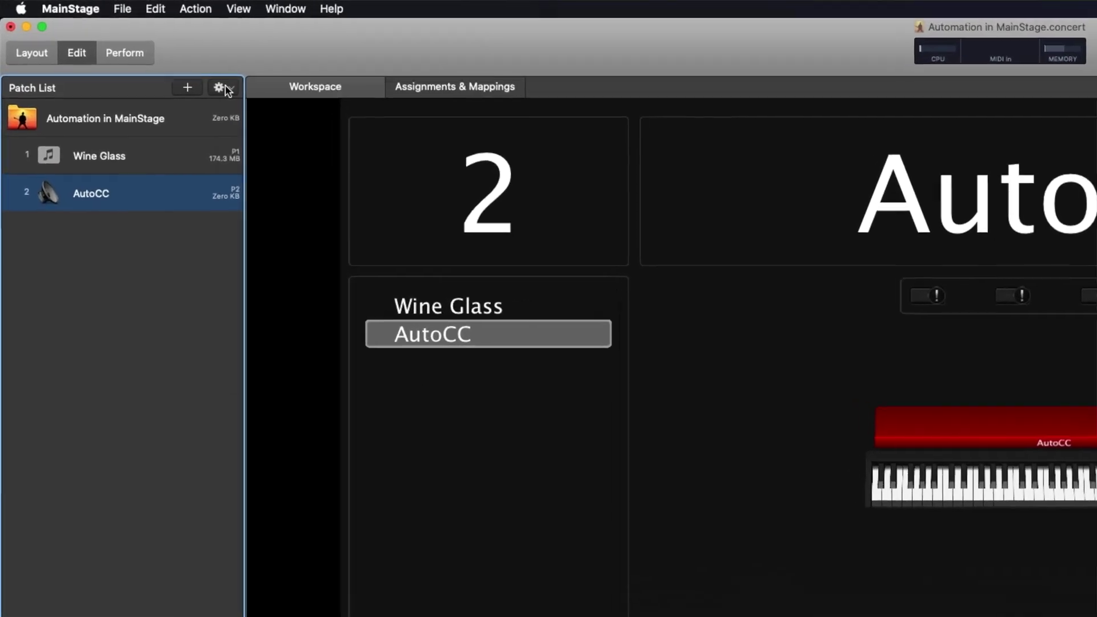
{"action": "left_click", "coordinate": [120, 48]}
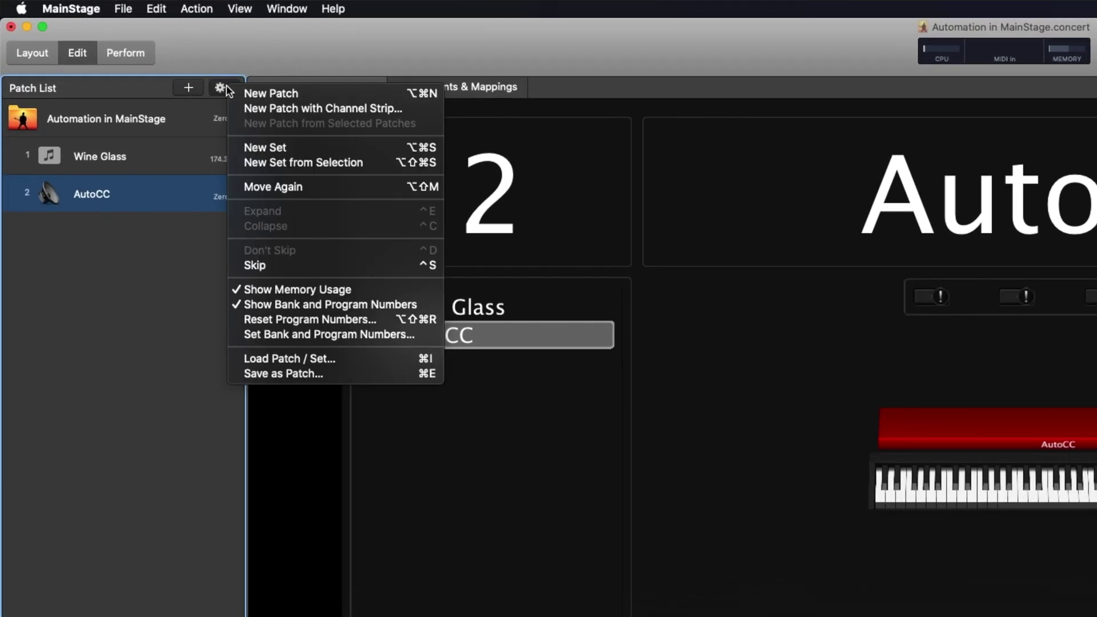
{"action": "left_click", "coordinate": [259, 266]}
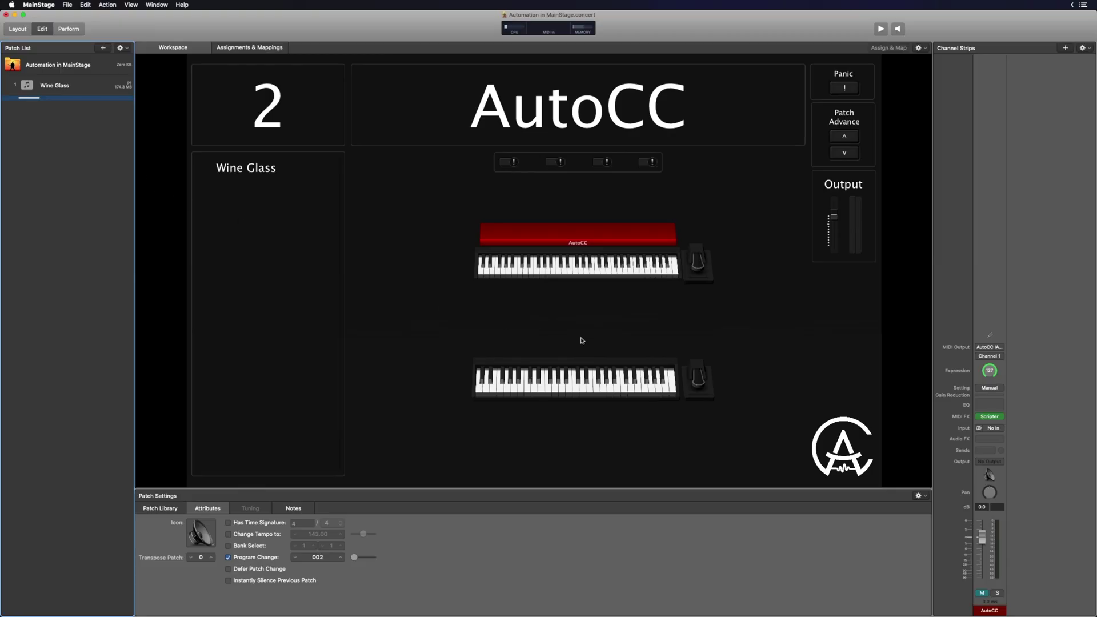
Step: Copy the AutoCC channel strip with Command-C and return to the Wine Glass patch
{"action": "left_click", "coordinate": [994, 289]}
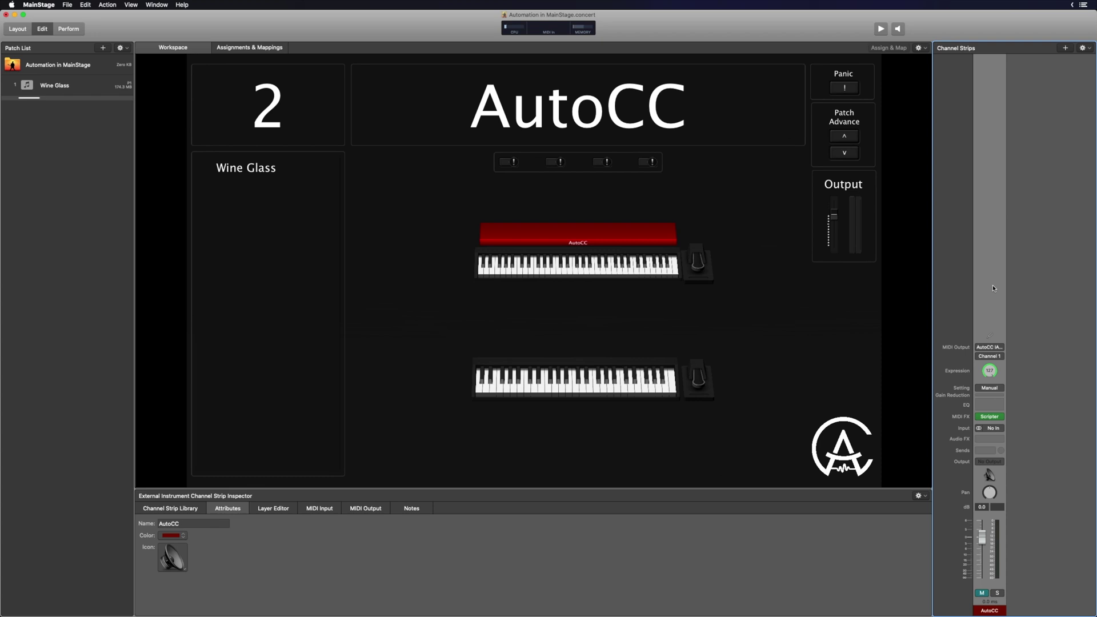
{"action": "key", "text": "super+c"}
{"action": "left_click", "coordinate": [92, 87]}
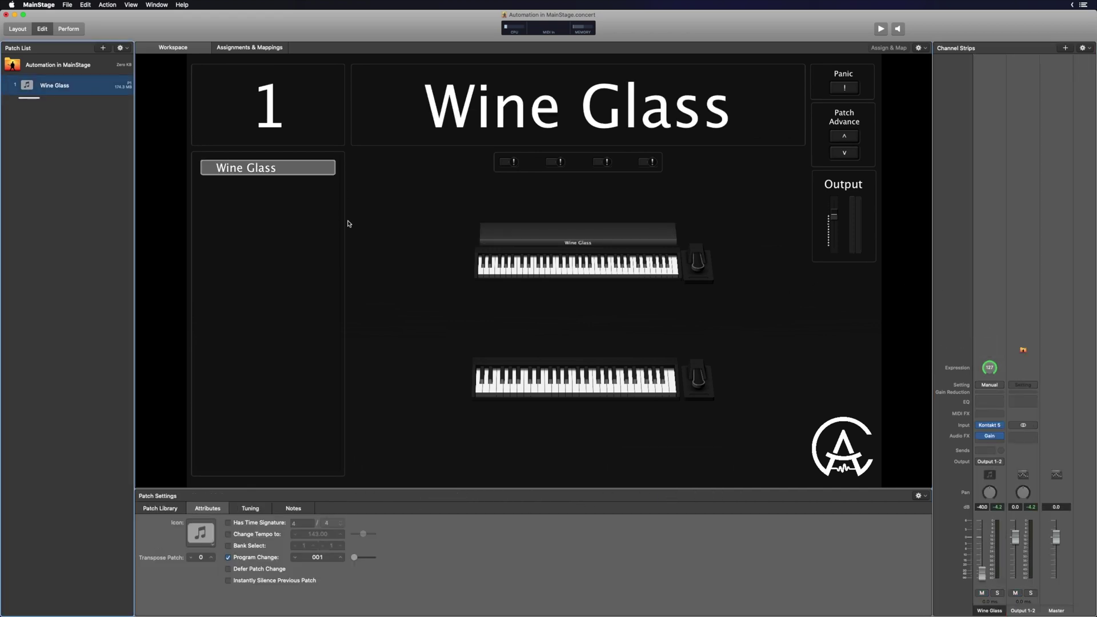
Step: Paste the AutoCC strip into Wine Glass and inspect its 441K AutoCC Scripter settings
{"action": "key", "text": "alt+super+v"}
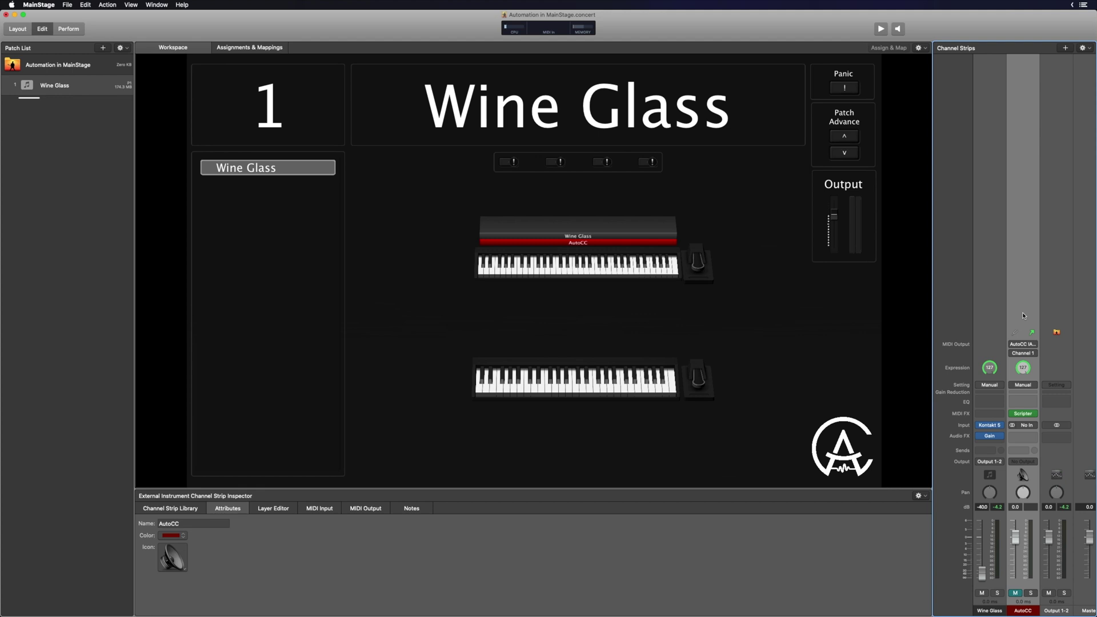
{"action": "left_click", "coordinate": [265, 508]}
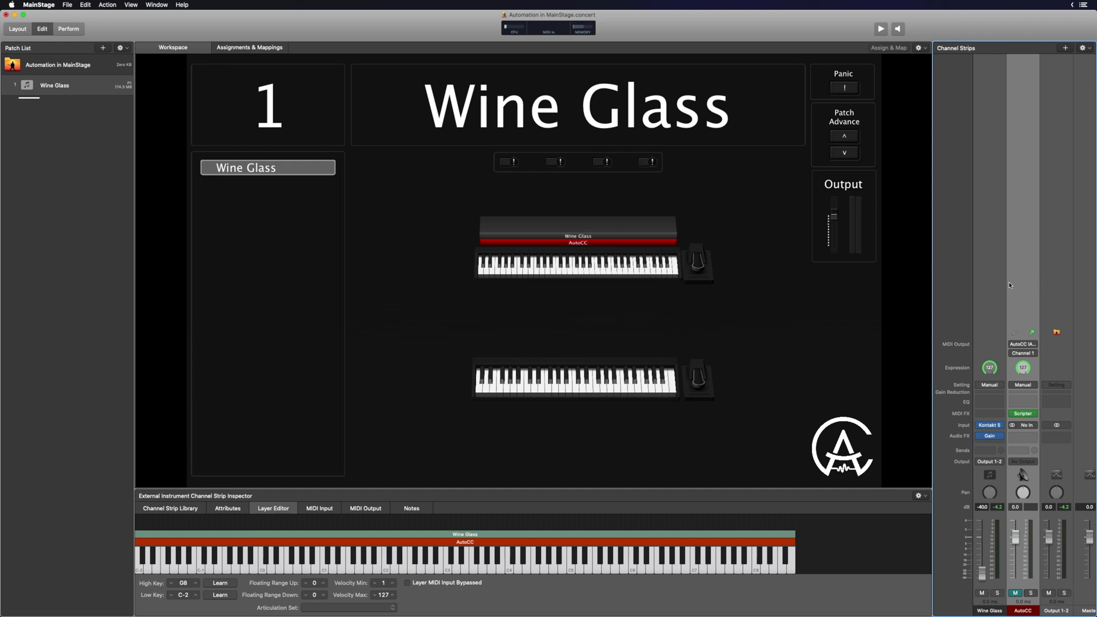
{"action": "left_click", "coordinate": [1025, 416]}
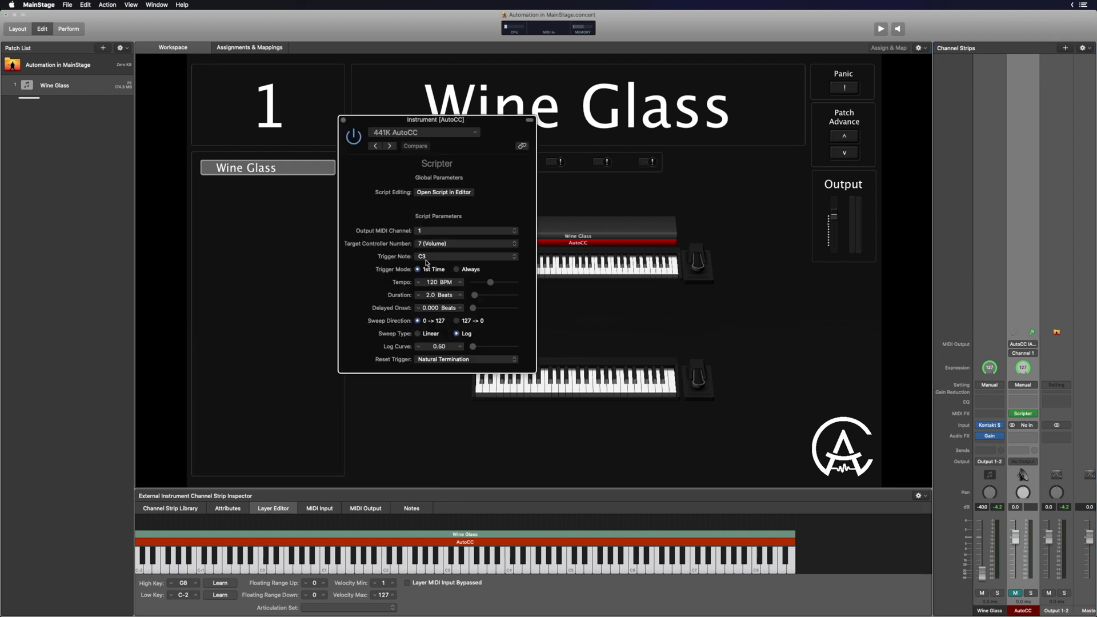
Step: Set the AutoCC layer's Low and High Key to C3, then show Assignments & Mappings
{"action": "left_click", "coordinate": [343, 122]}
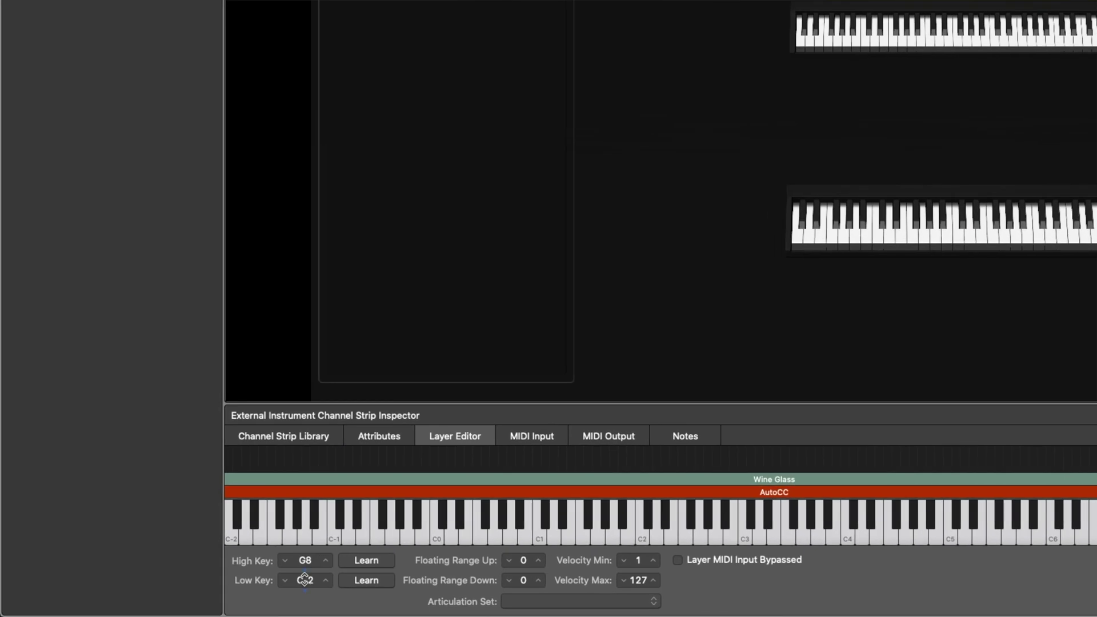
{"action": "double_click", "coordinate": [304, 580]}
{"action": "type", "text": "C3"}
{"action": "key", "text": "Return"}
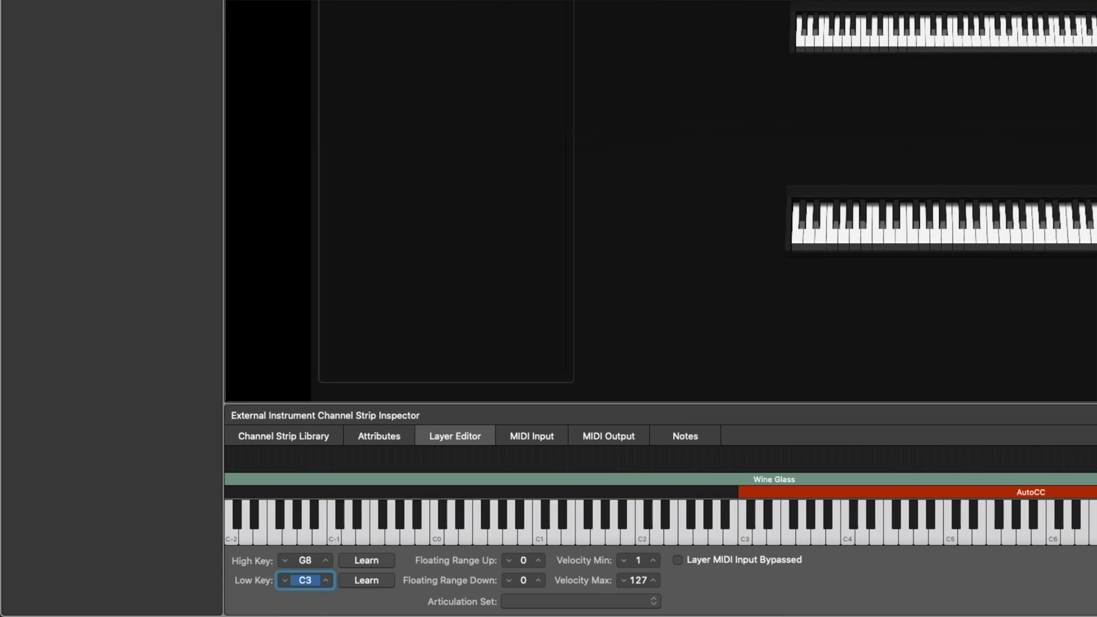
{"action": "double_click", "coordinate": [305, 560]}
{"action": "type", "text": "C"}
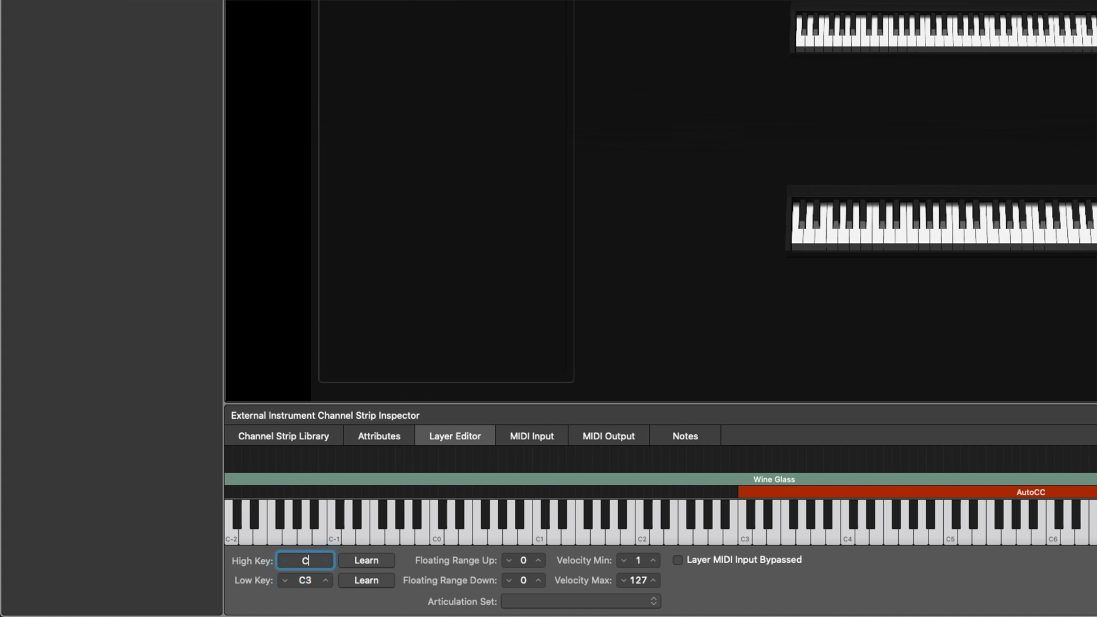
{"action": "type", "text": "3"}
{"action": "key", "text": "Return"}
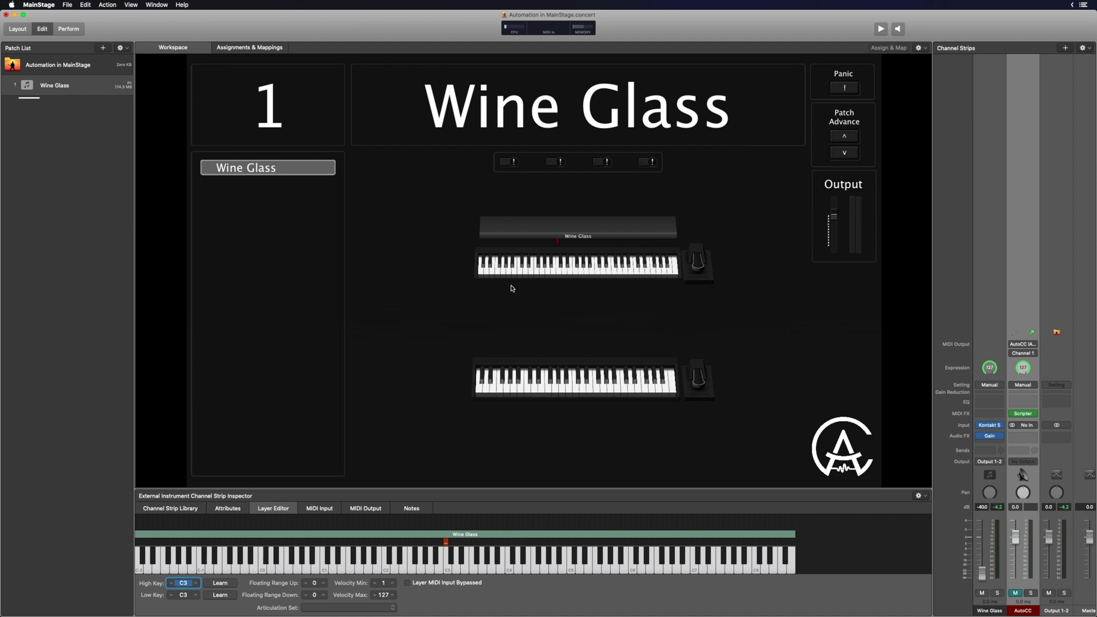
{"action": "left_click", "coordinate": [253, 48]}
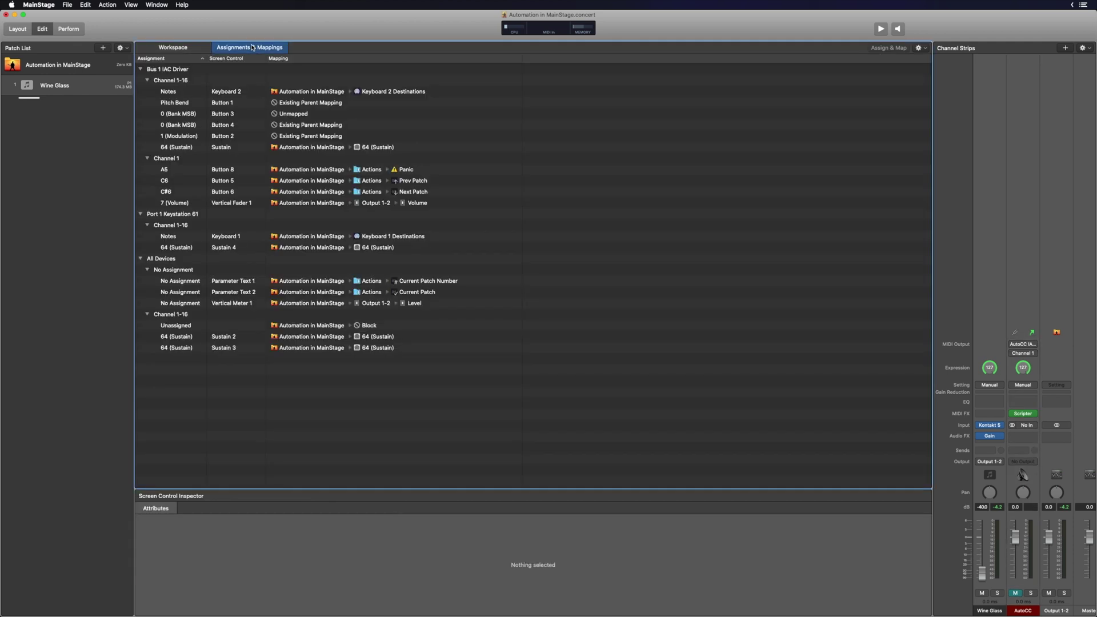
{"action": "left_click", "coordinate": [919, 48]}
Step: Add a new assignment named AutoCC listening to AutoCC IAC Driver, Channel 1, CC 7 (Volume)
{"action": "left_click", "coordinate": [937, 51]}
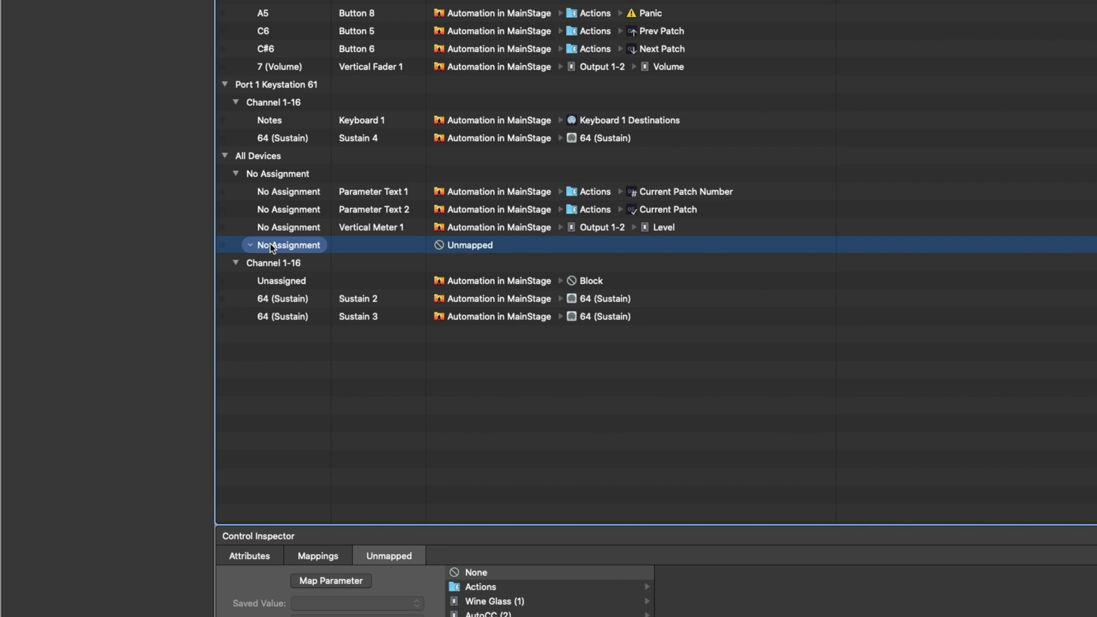
{"action": "left_click", "coordinate": [270, 244]}
{"action": "left_click", "coordinate": [166, 181]}
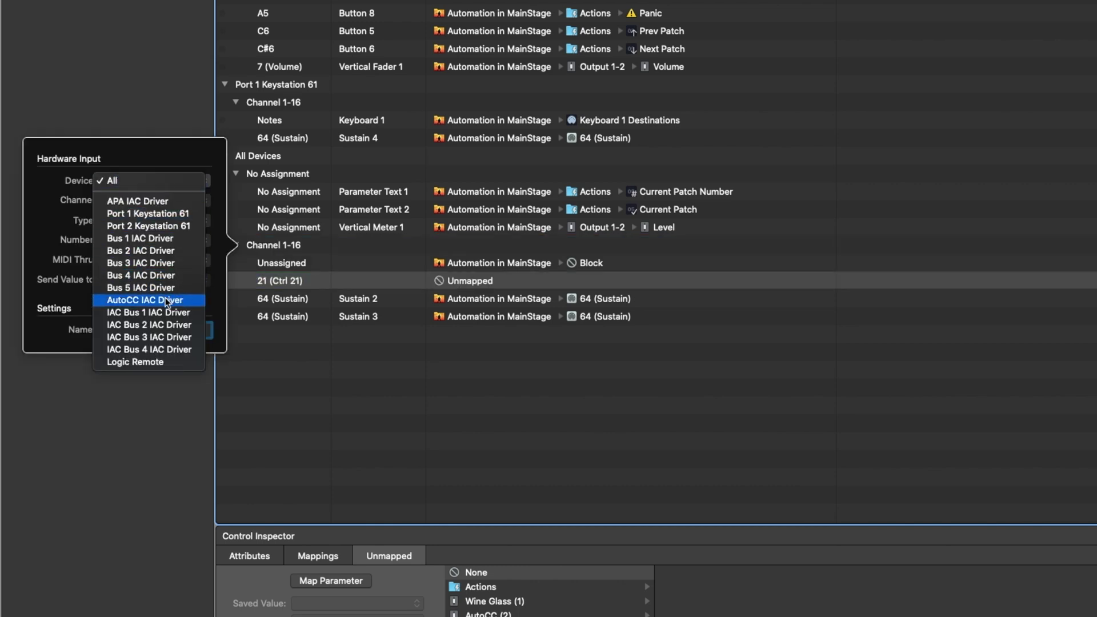
{"action": "left_click", "coordinate": [165, 300]}
{"action": "left_click", "coordinate": [152, 199]}
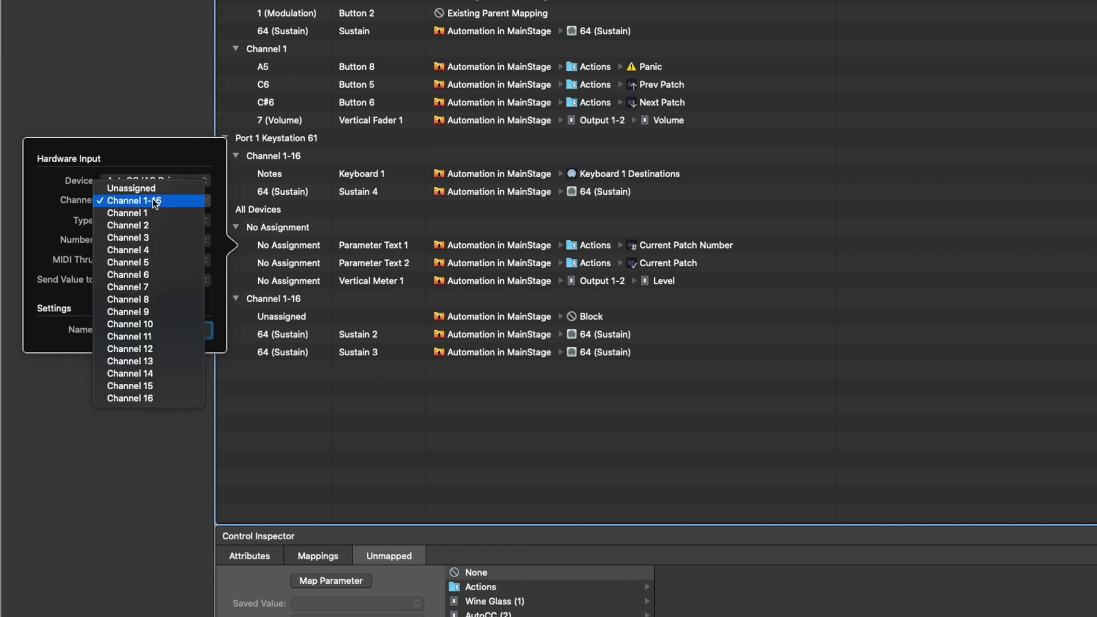
{"action": "left_click", "coordinate": [159, 213]}
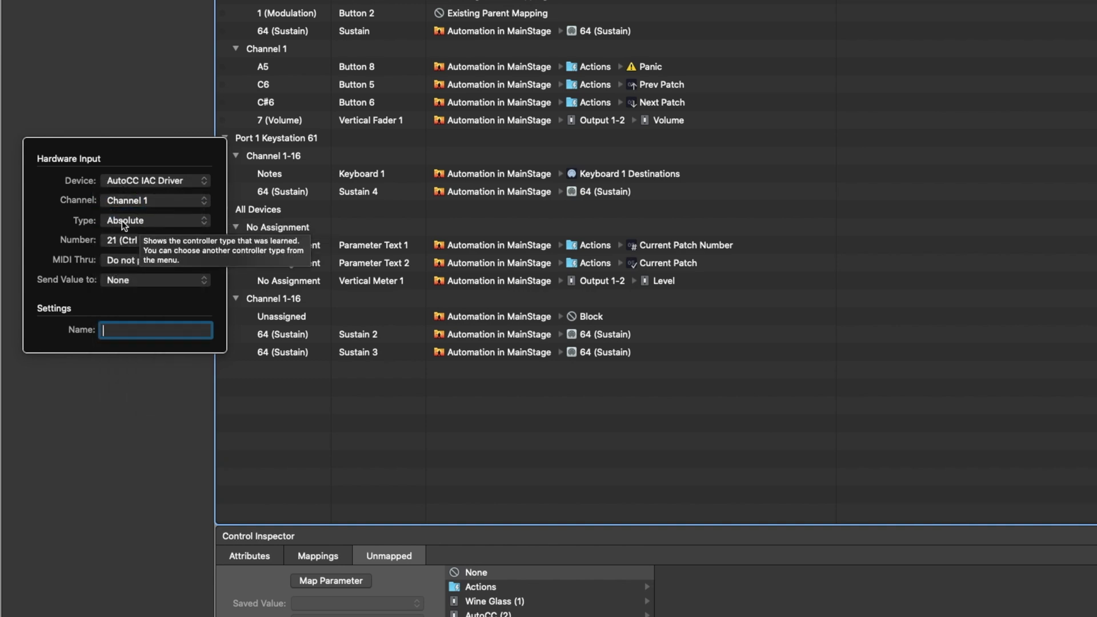
{"action": "left_click", "coordinate": [142, 241]}
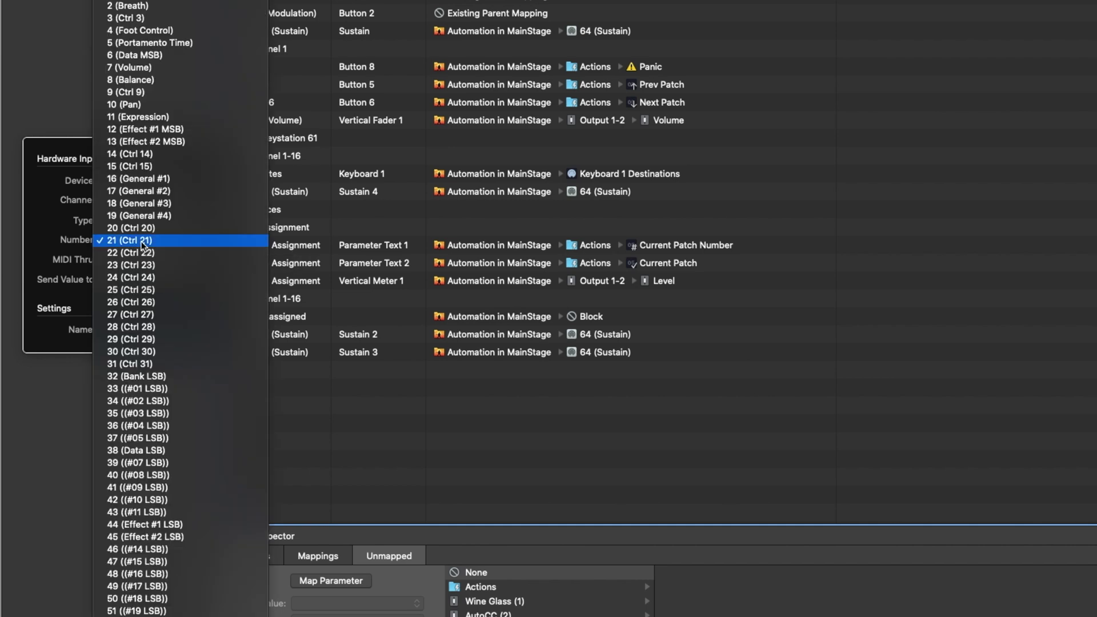
{"action": "left_click", "coordinate": [156, 67]}
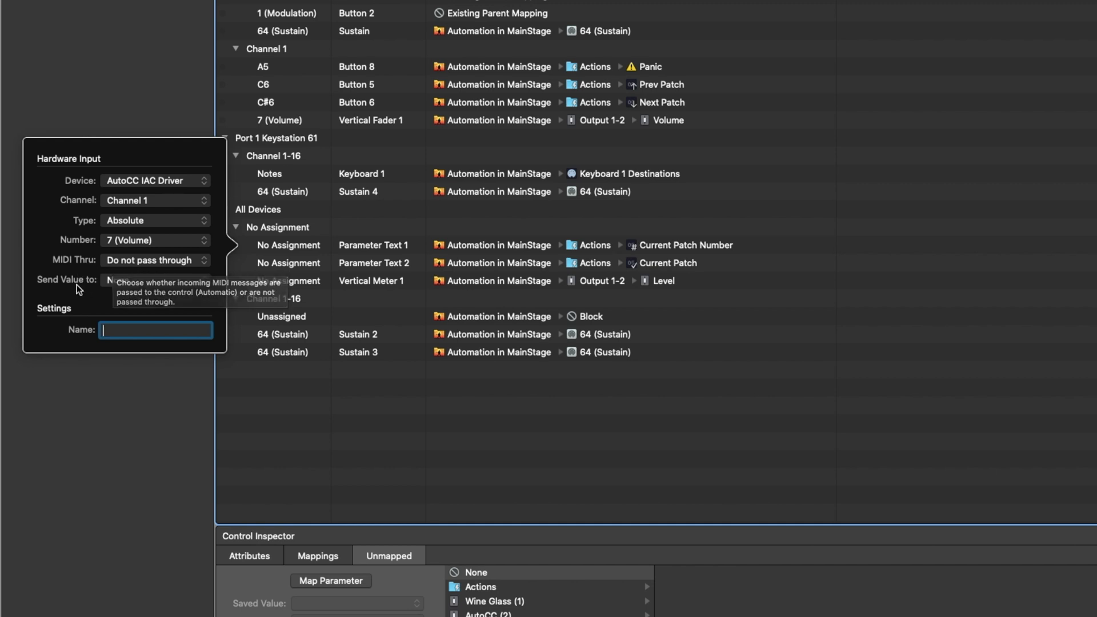
{"action": "type", "text": "AutoCC"}
{"action": "key", "text": "Return"}
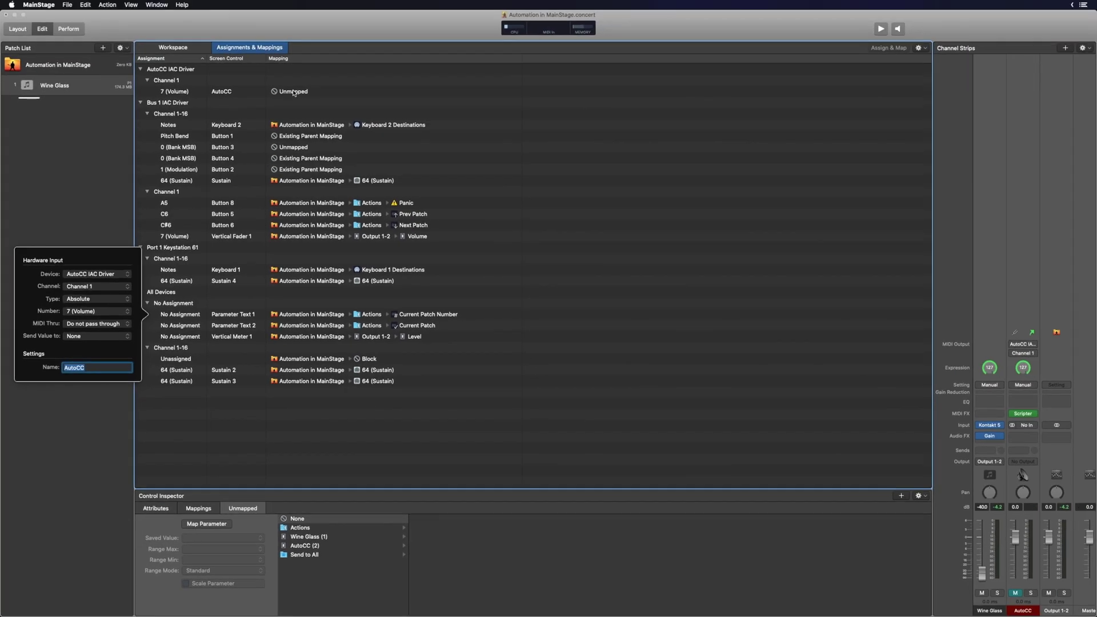
{"action": "left_click", "coordinate": [303, 90]}
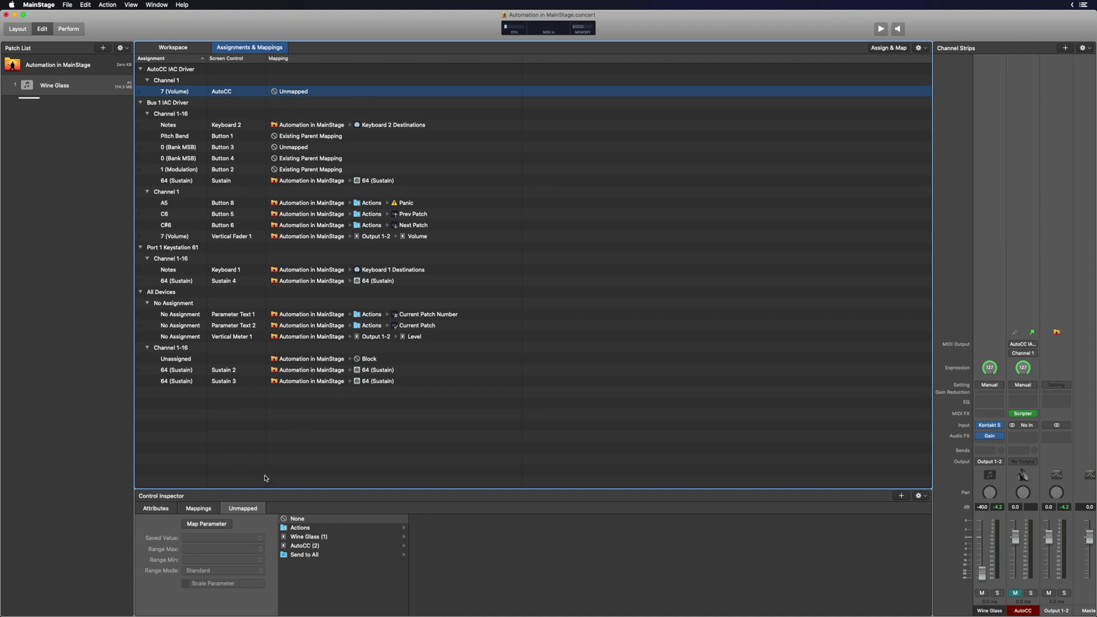
Step: Map the AutoCC assignment to the Volume parameter of the Wine Glass (1) strip
{"action": "left_click", "coordinate": [303, 537]}
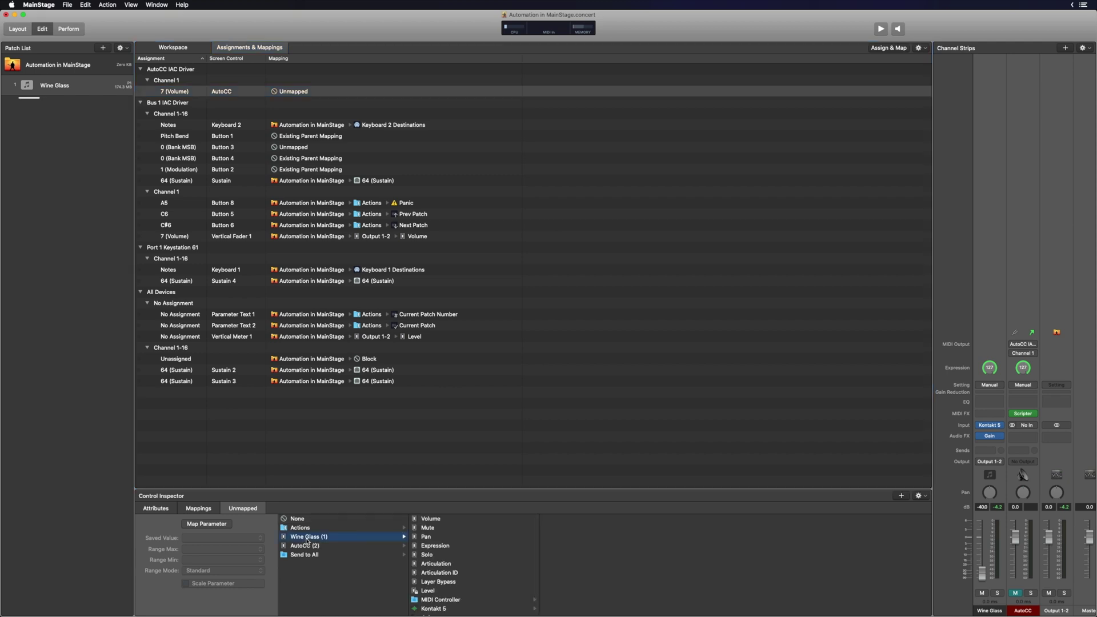
{"action": "left_click", "coordinate": [438, 519]}
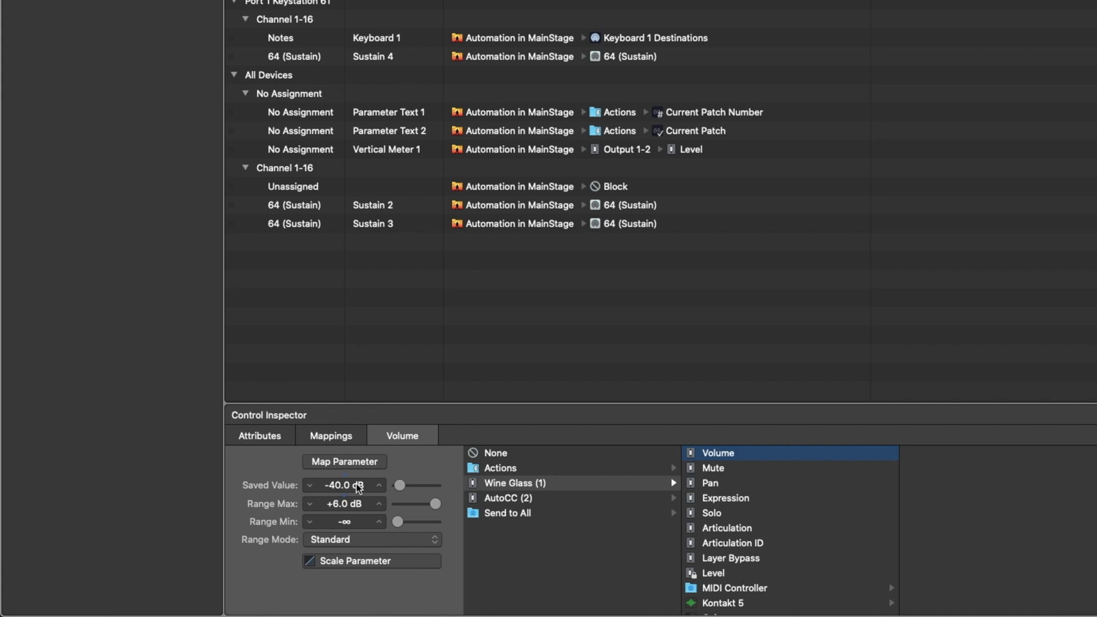
Step: Set the AutoCC volume mapping's Range Max to 0 dB and Range Min to -40 dB
{"action": "double_click", "coordinate": [330, 504]}
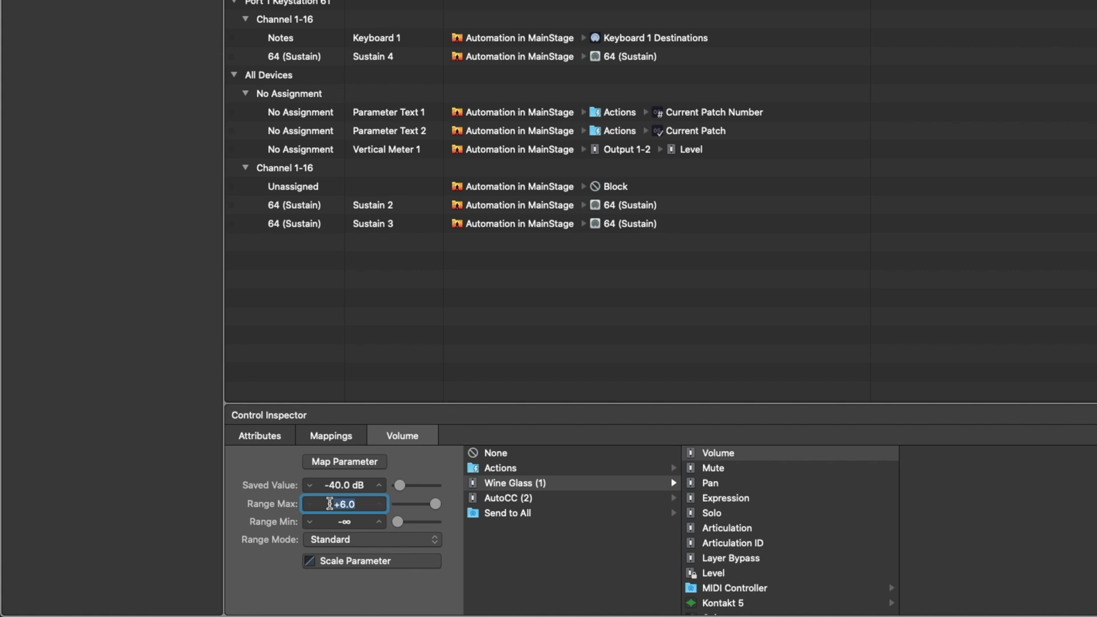
{"action": "key", "text": "Return"}
{"action": "double_click", "coordinate": [338, 505]}
{"action": "key", "text": "Return"}
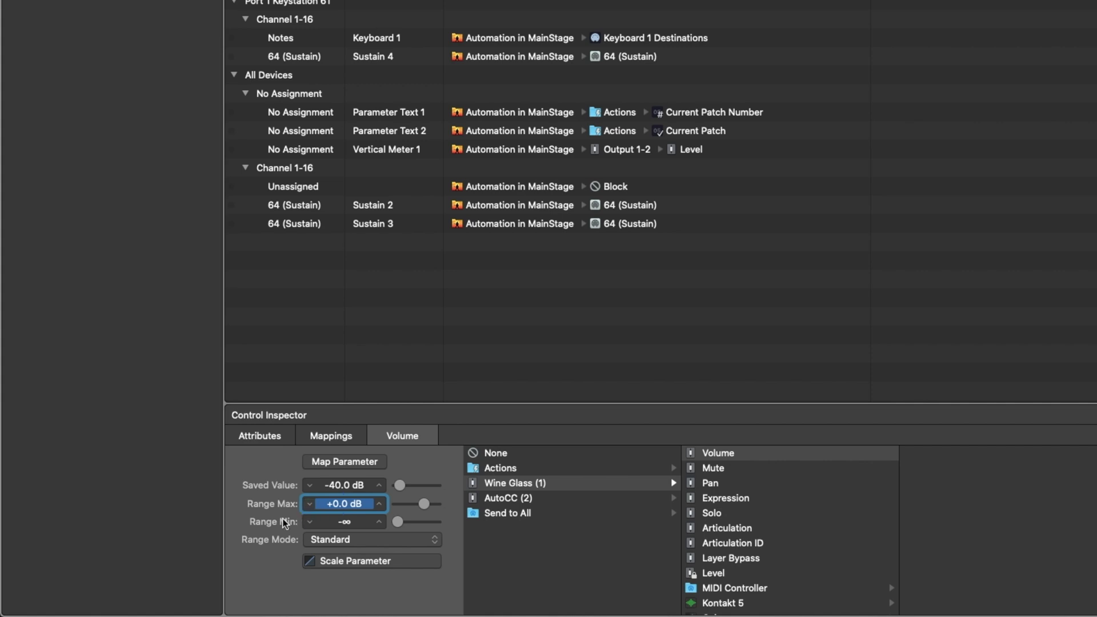
{"action": "double_click", "coordinate": [340, 522]}
{"action": "type", "text": "-40"}
{"action": "key", "text": "Return"}
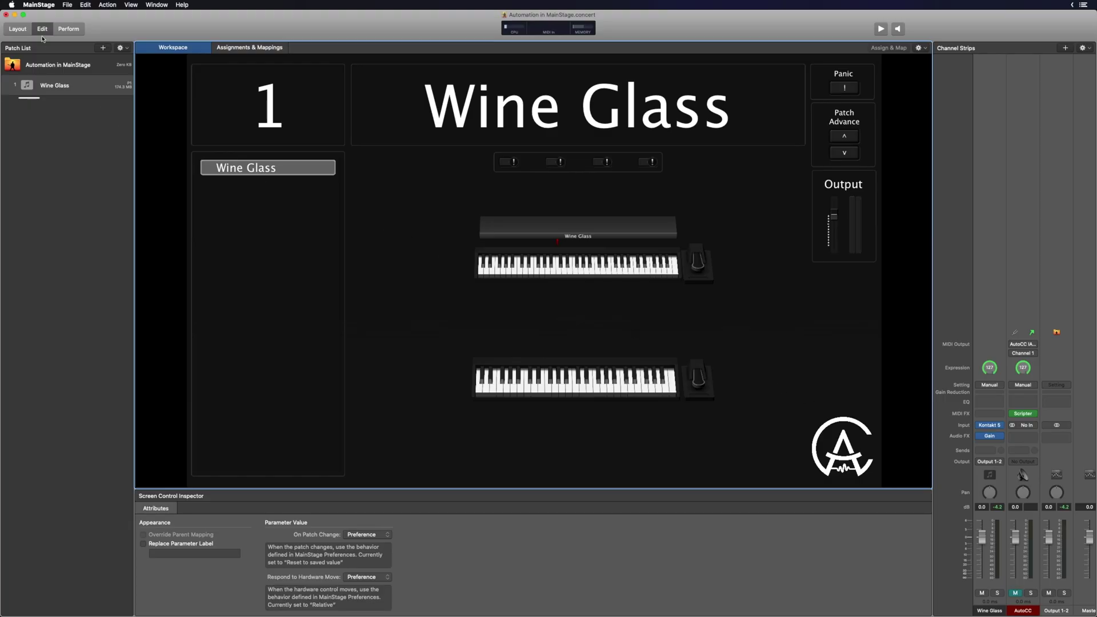
{"action": "left_click", "coordinate": [22, 32]}
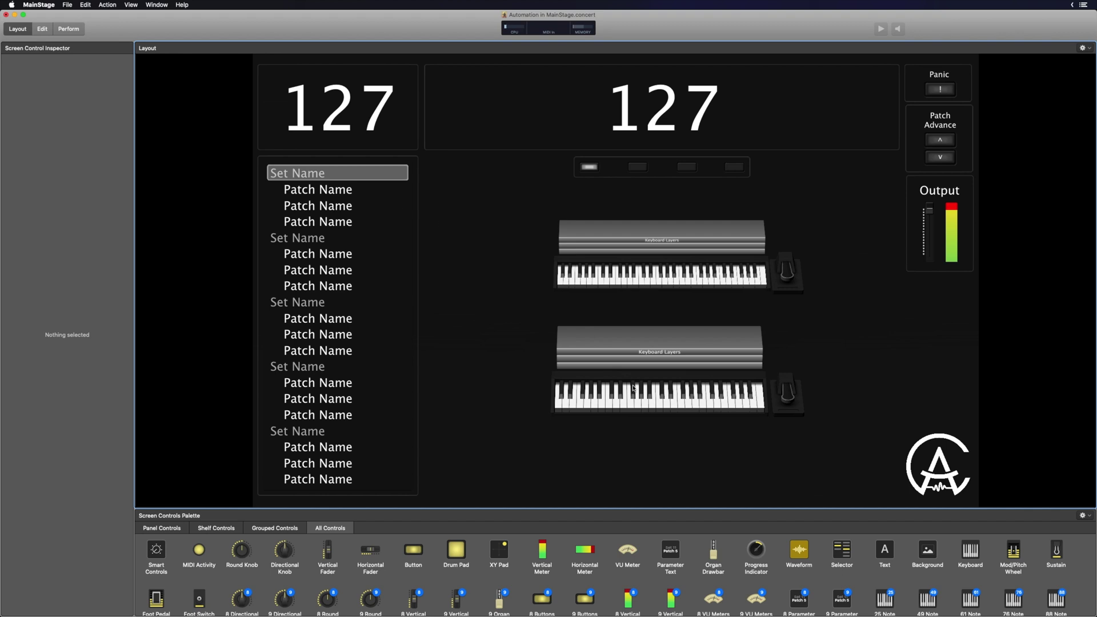
{"action": "left_click", "coordinate": [639, 266]}
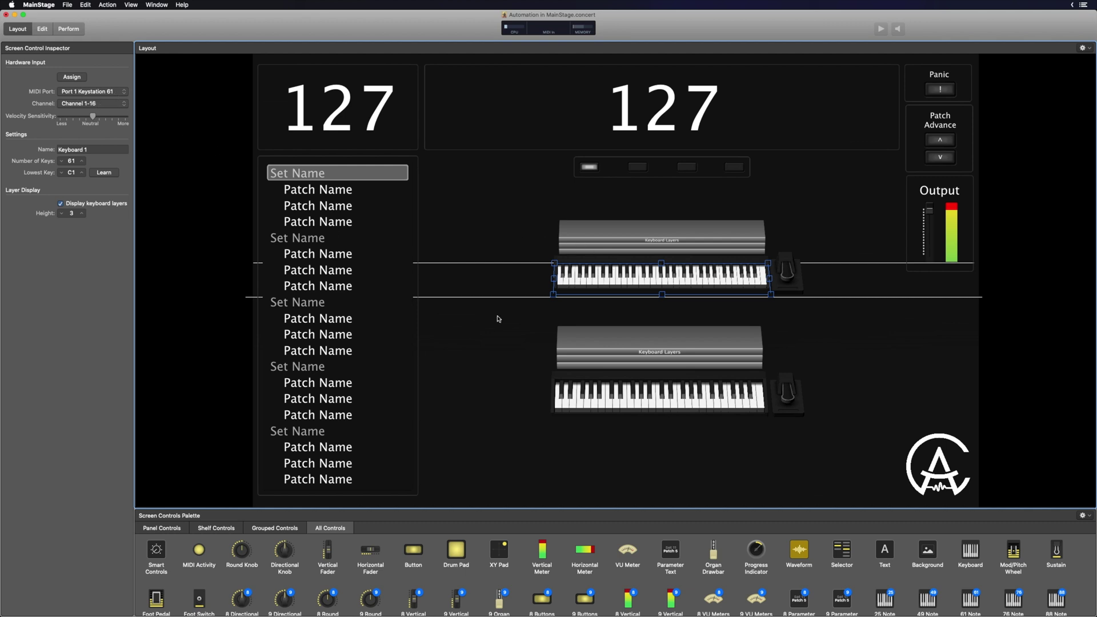
{"action": "left_click", "coordinate": [643, 398]}
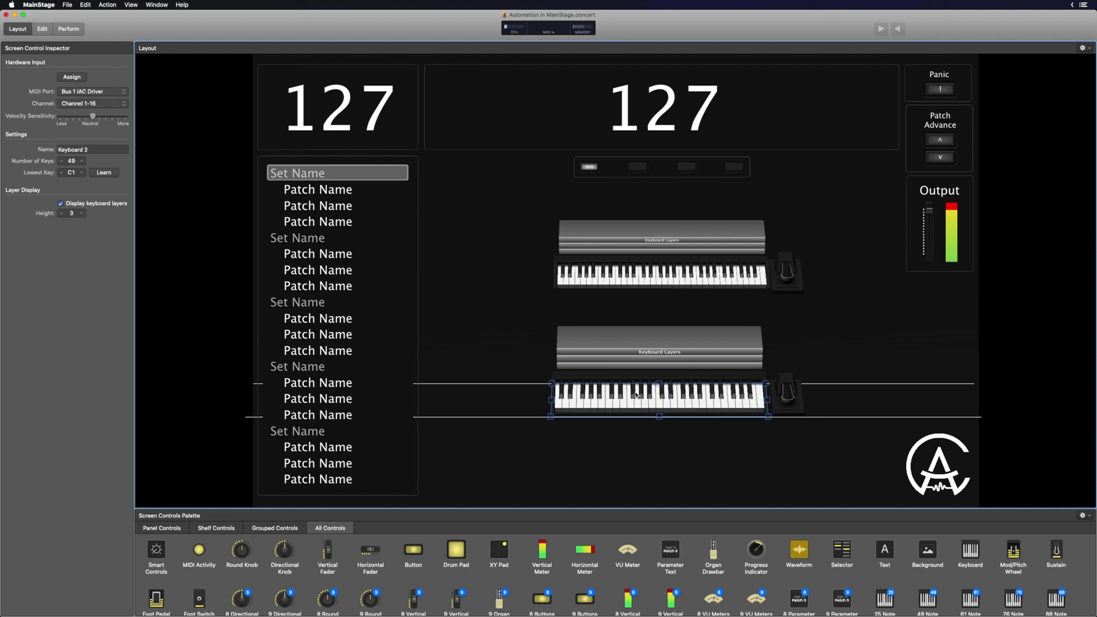
{"action": "left_click", "coordinate": [93, 92]}
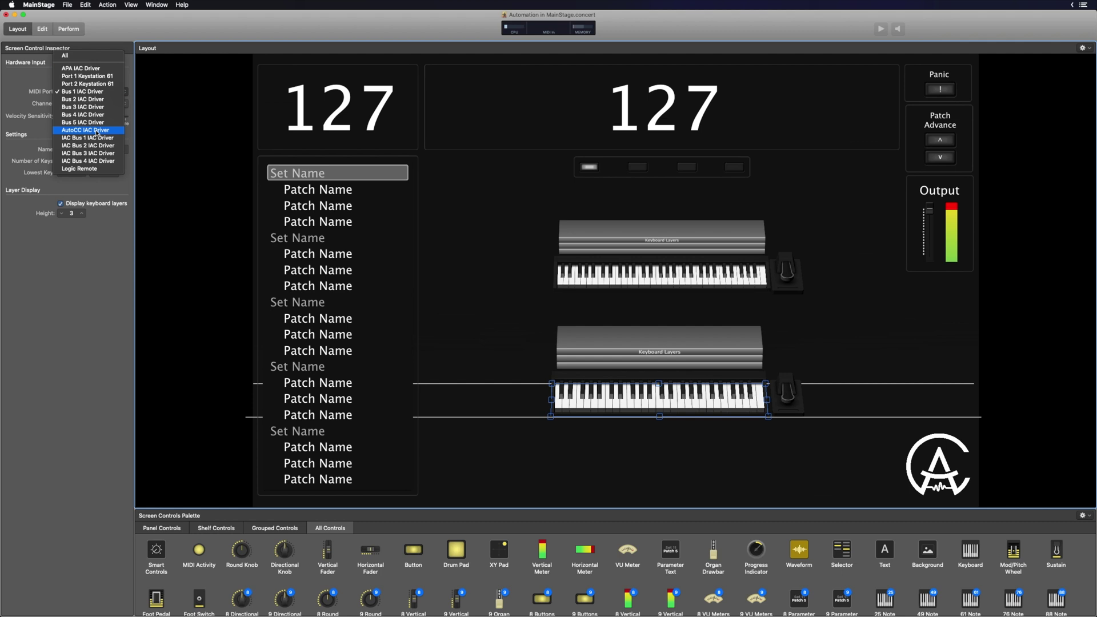
{"action": "left_click", "coordinate": [534, 290]}
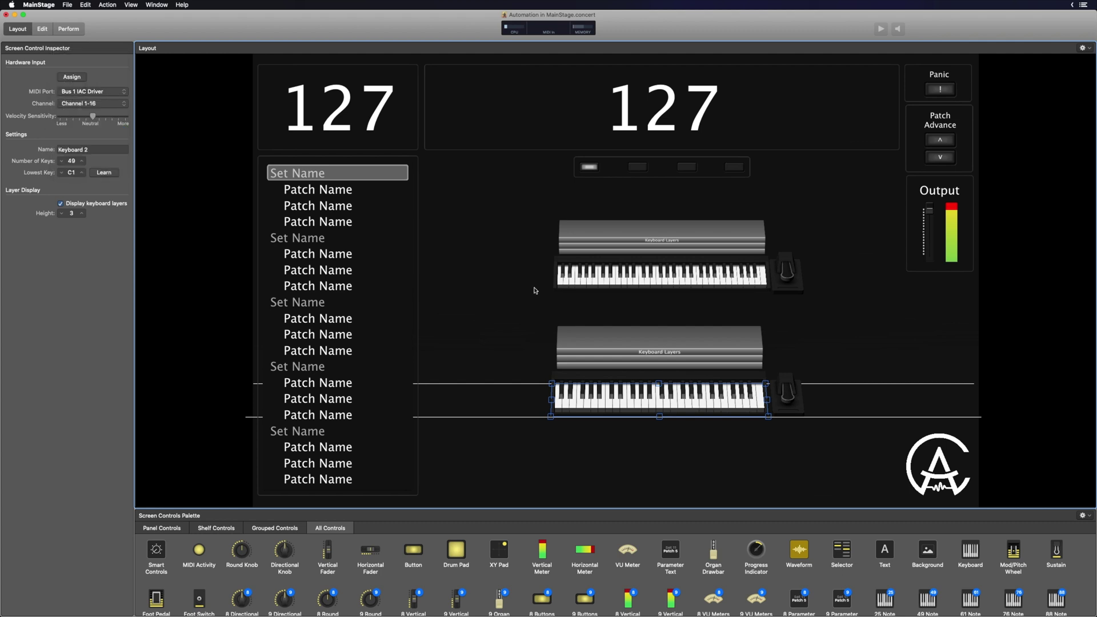
{"action": "left_click", "coordinate": [788, 394]}
{"action": "left_click", "coordinate": [929, 212]}
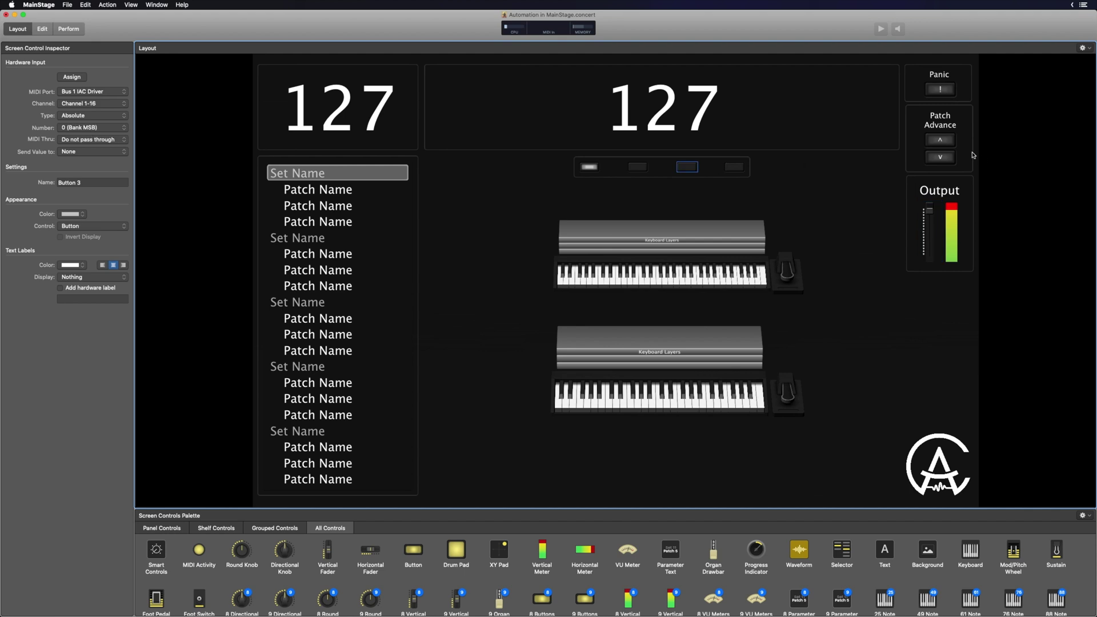
{"action": "left_click", "coordinate": [950, 159]}
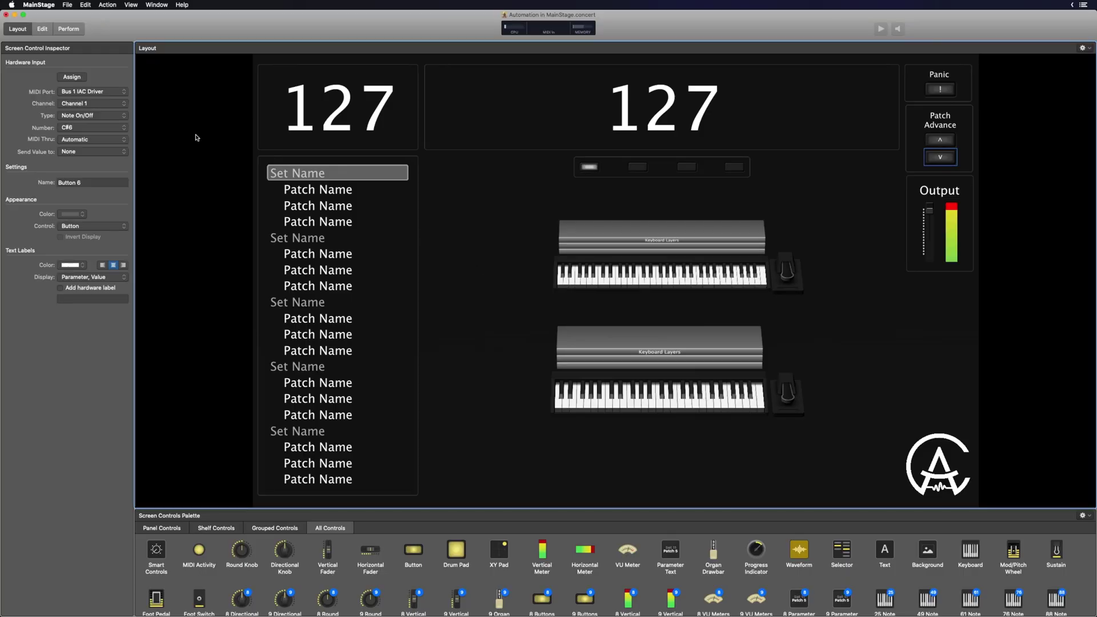
{"action": "left_click", "coordinate": [41, 32]}
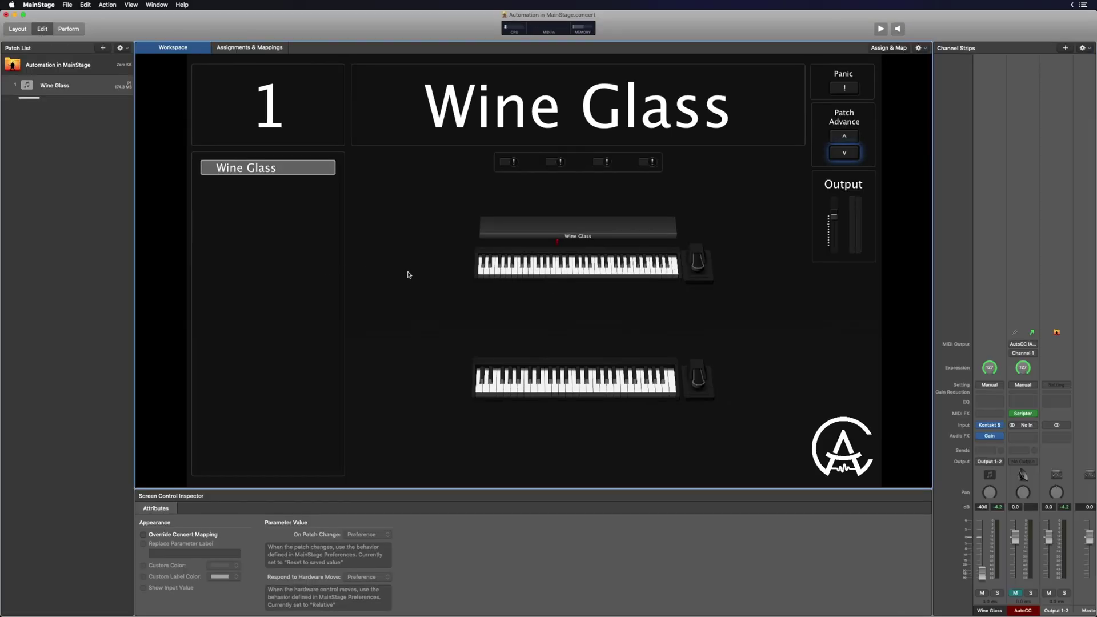
Step: Open General preferences with Command-comma and show the On Patch Change choices
{"action": "key", "text": "super+comma"}
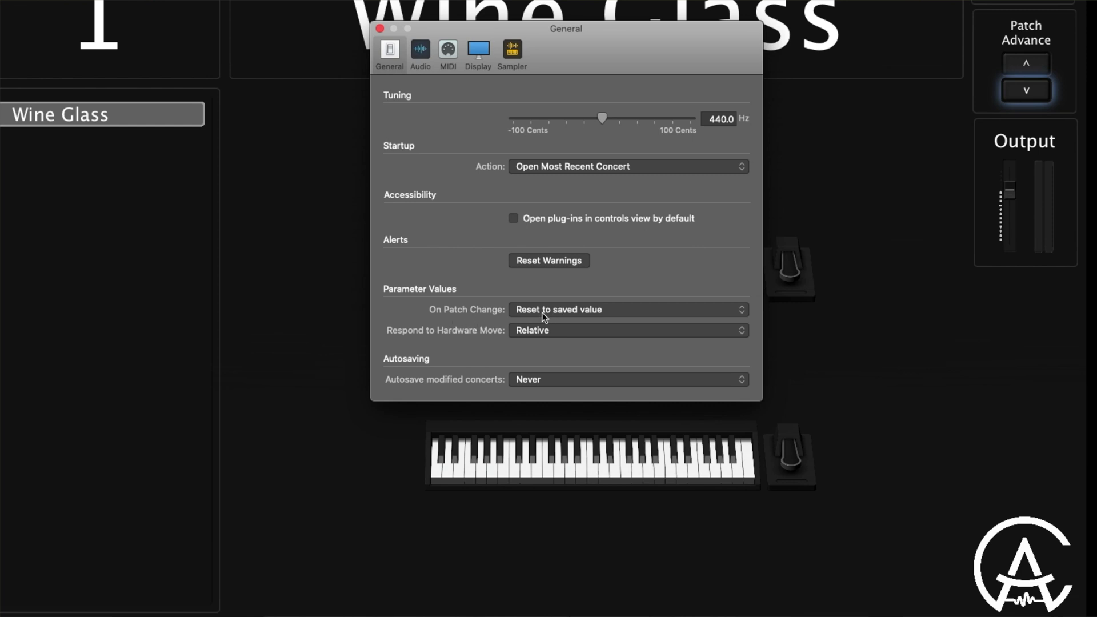
{"action": "left_click", "coordinate": [607, 309]}
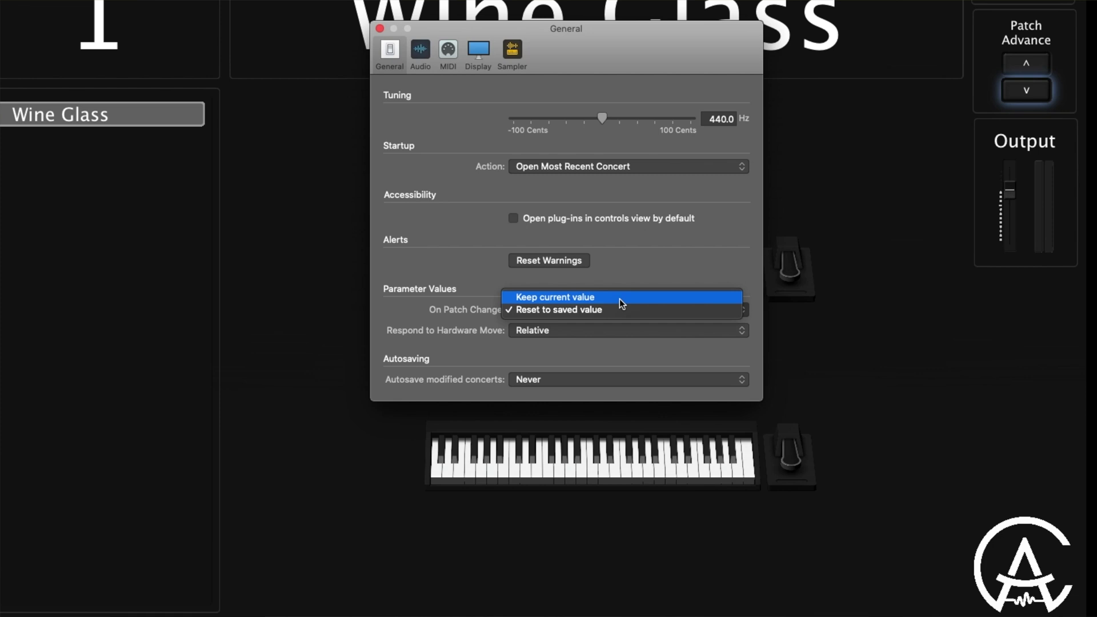